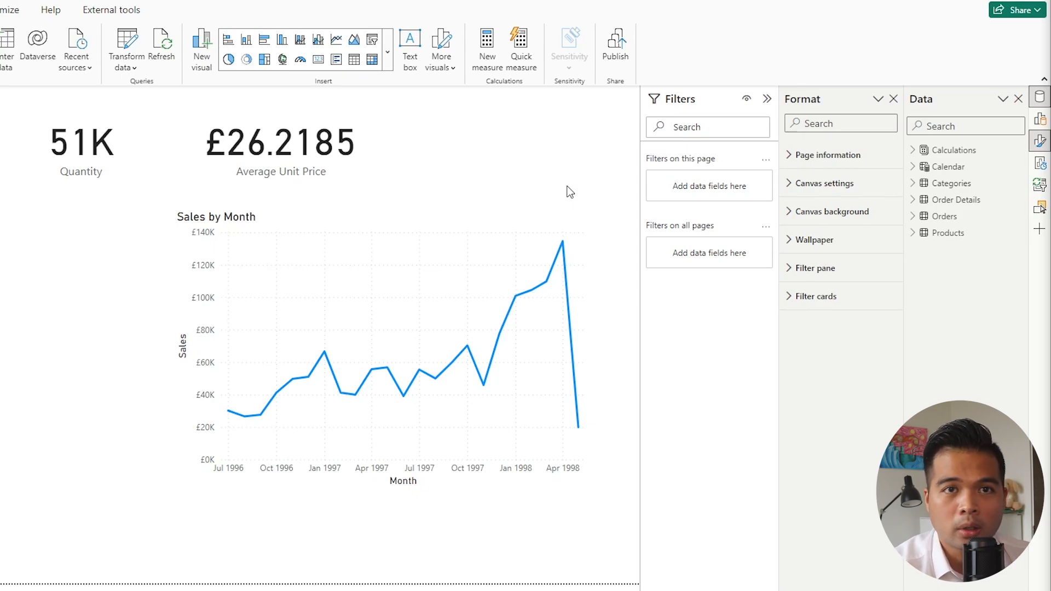
- Examine the Sales by Month chart's Month filter, including its list of months and the available filter types
click(380, 214)
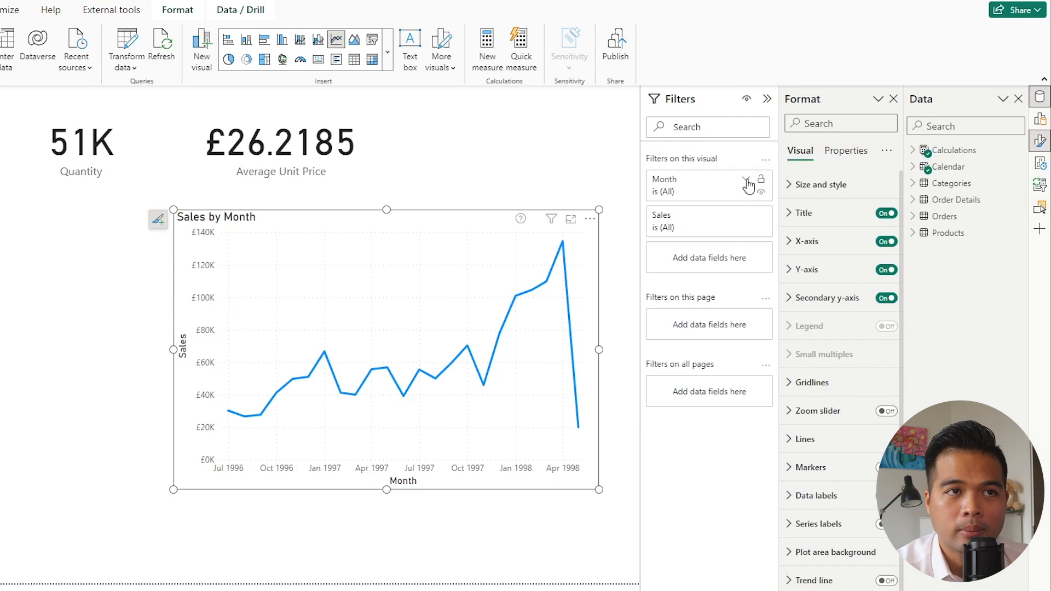
click(747, 181)
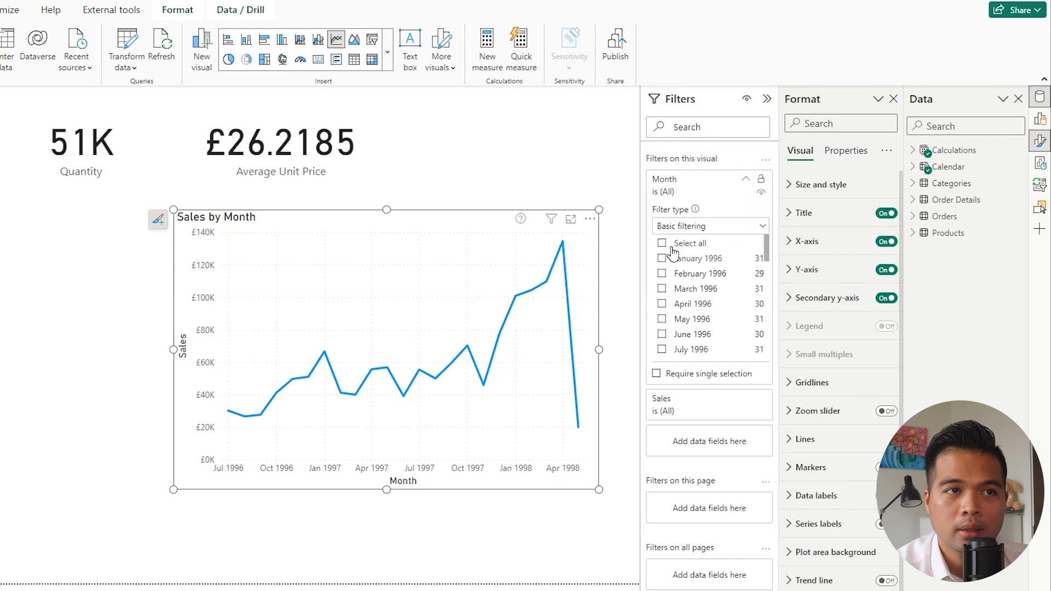
scroll(725, 299, down, 2)
scroll(726, 298, up, 2)
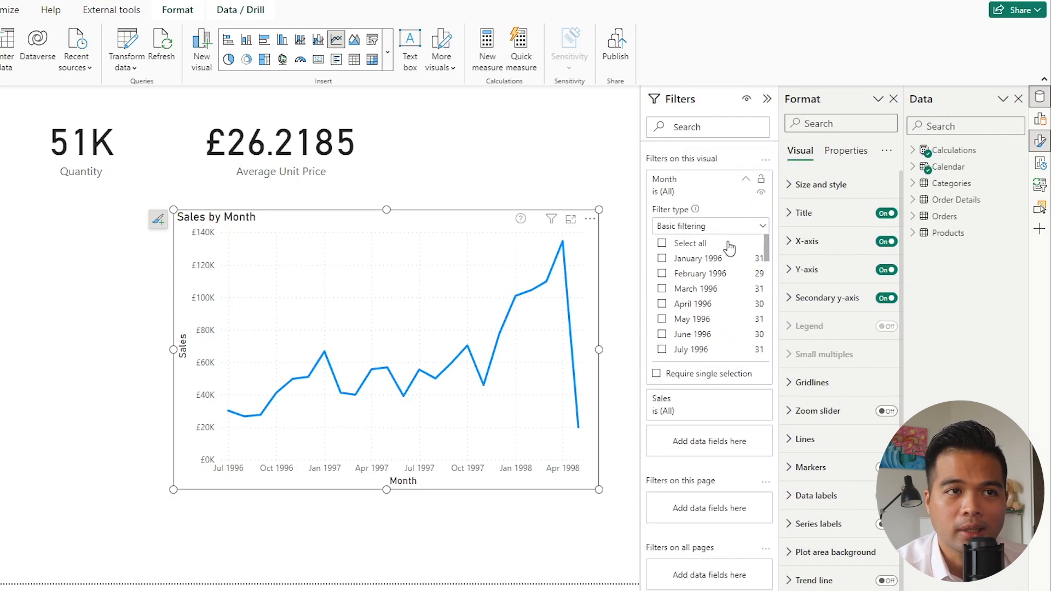
click(734, 226)
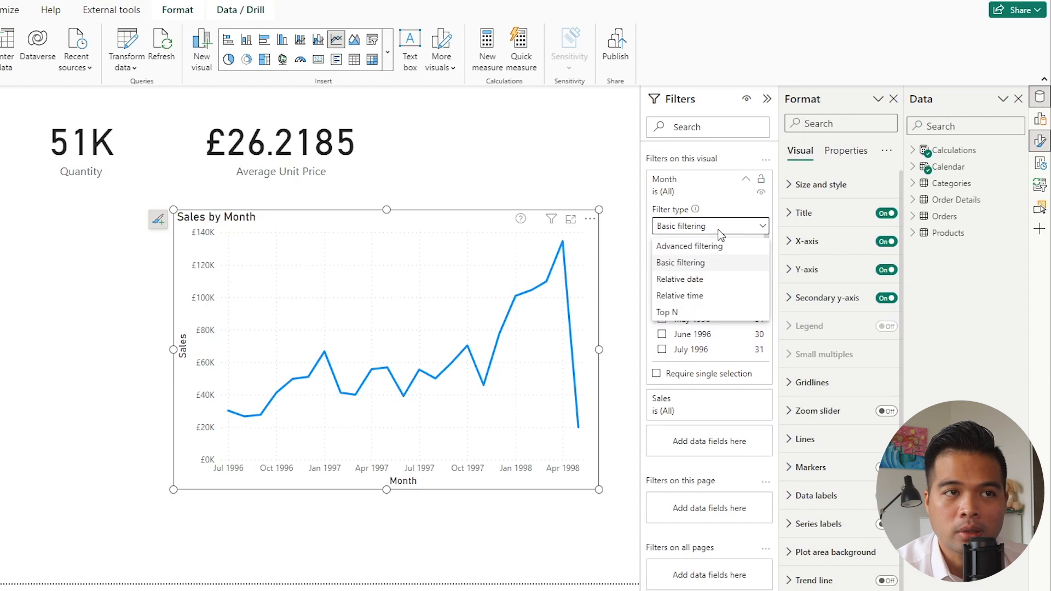
click(743, 183)
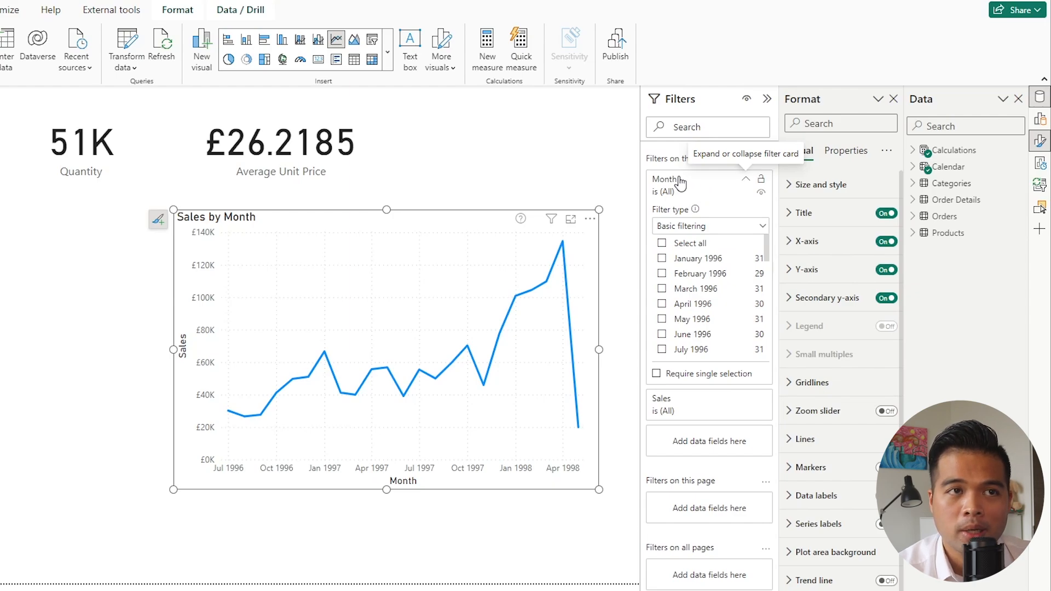
click(745, 180)
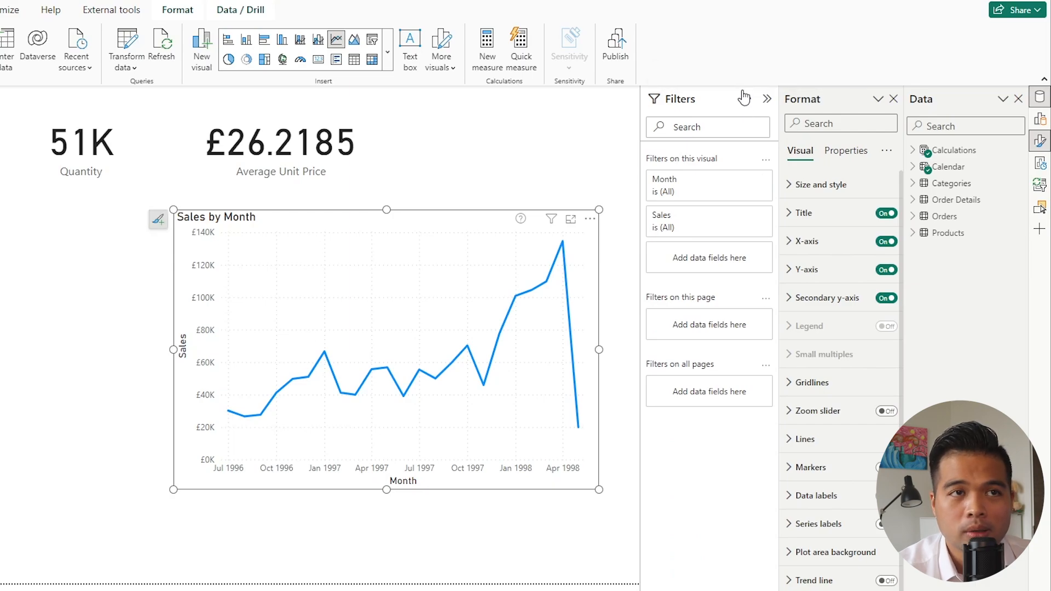
- Hide the filter pane from report readers
click(745, 99)
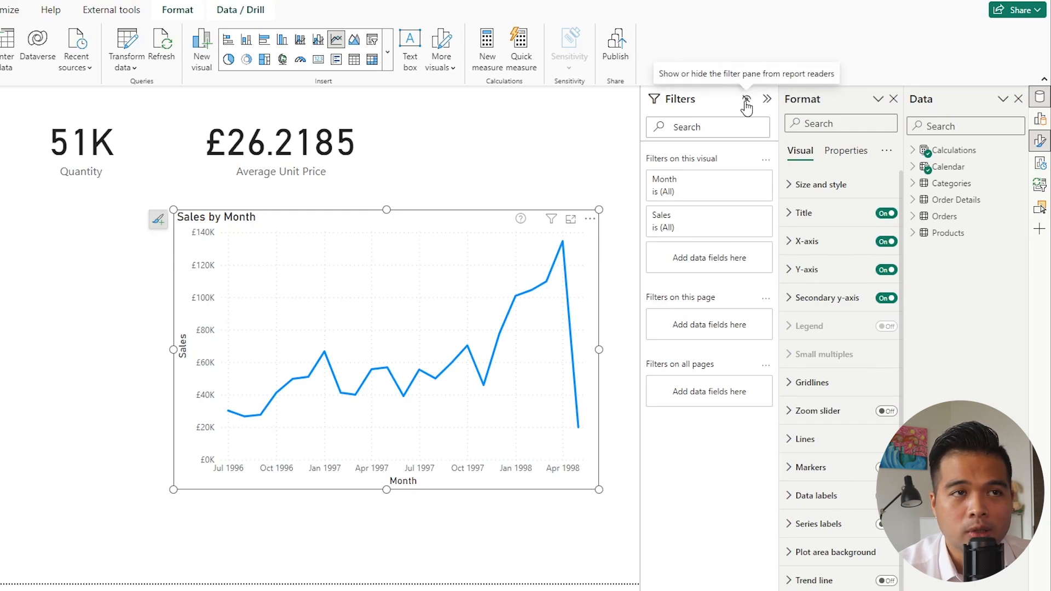
click(568, 163)
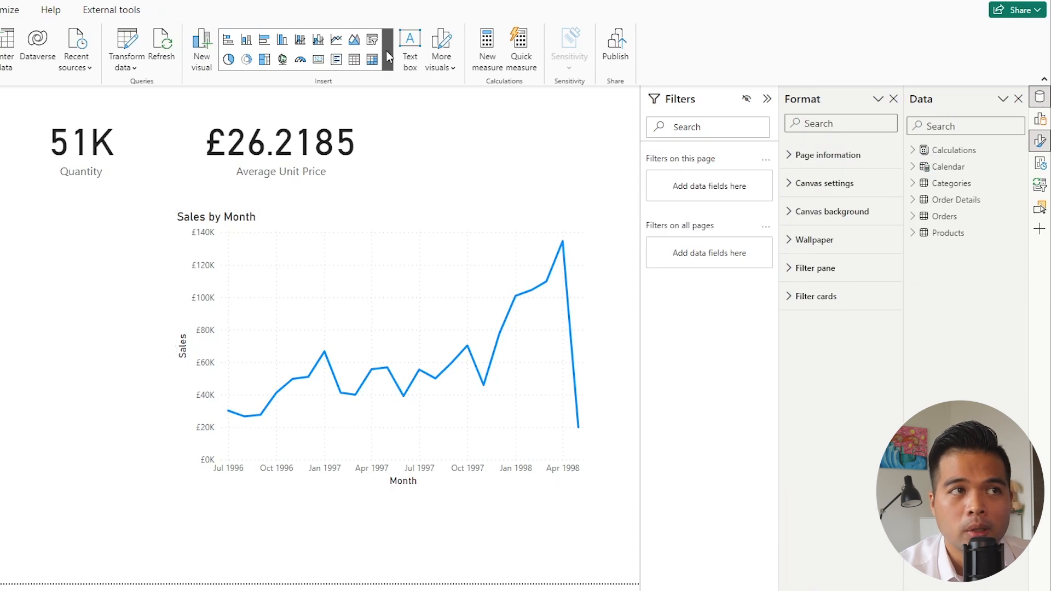
- Add a slicer above the Sales by Month chart and populate it with CategoryName from the Categories table
click(373, 41)
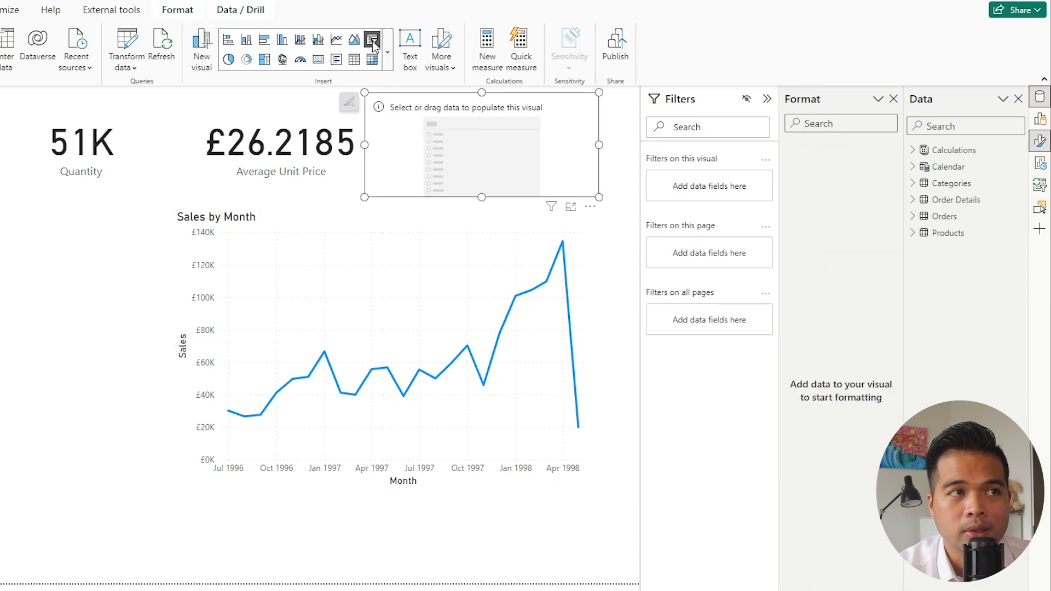
click(914, 185)
drag(960, 215, 498, 164)
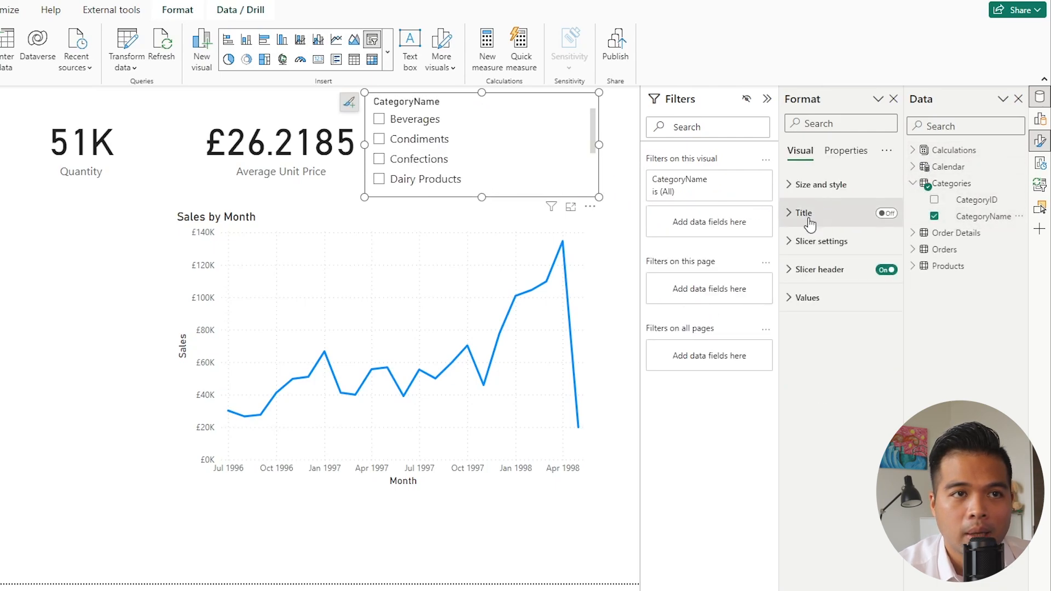
- Set the CategoryName slicer's style to Dropdown, shrink its height and reposition it above the line chart
click(843, 245)
click(856, 309)
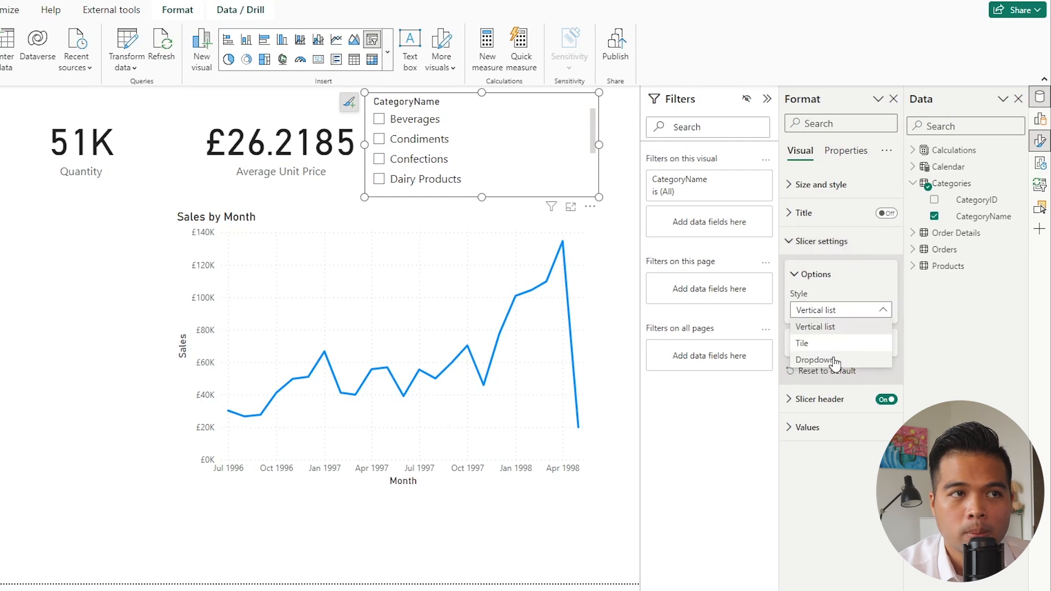
click(832, 359)
drag(482, 198, 518, 150)
drag(510, 110, 535, 129)
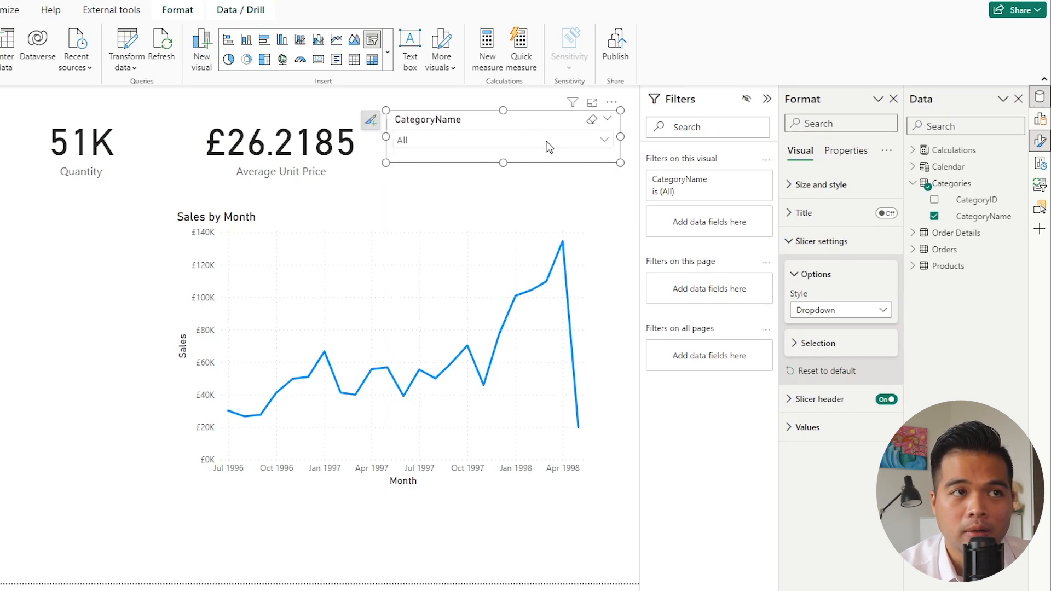
- Check the CategoryName slicer's dropdown list and the filter icon in its header
click(547, 141)
click(531, 149)
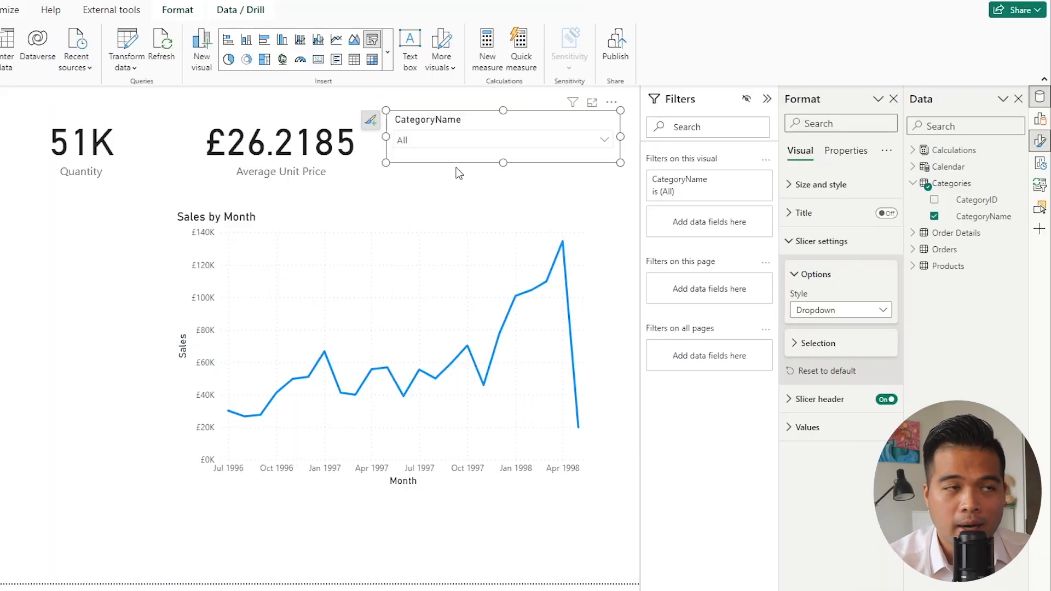
click(465, 186)
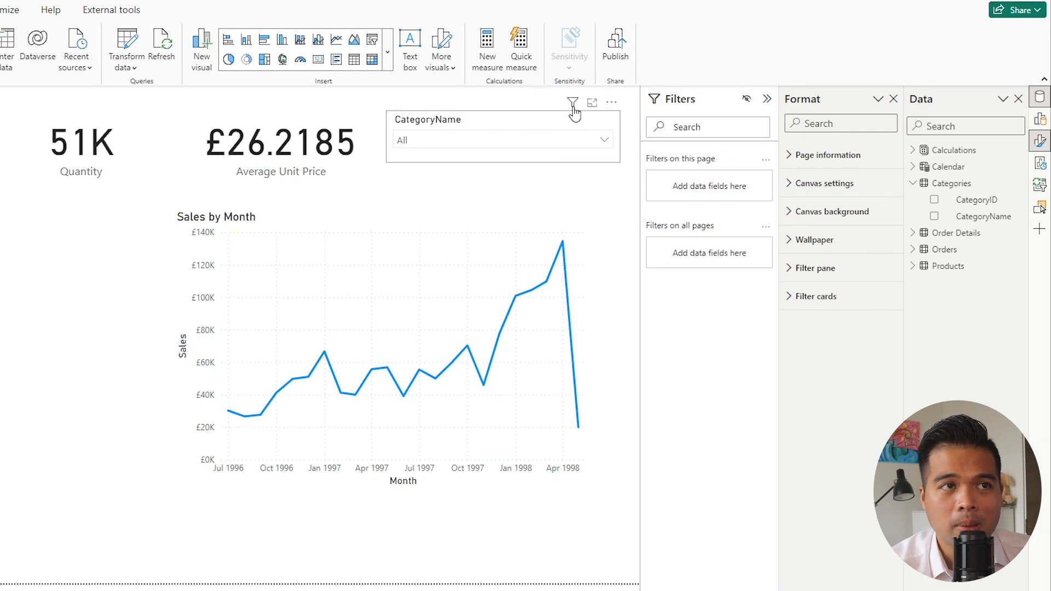
mouse_move(574, 111)
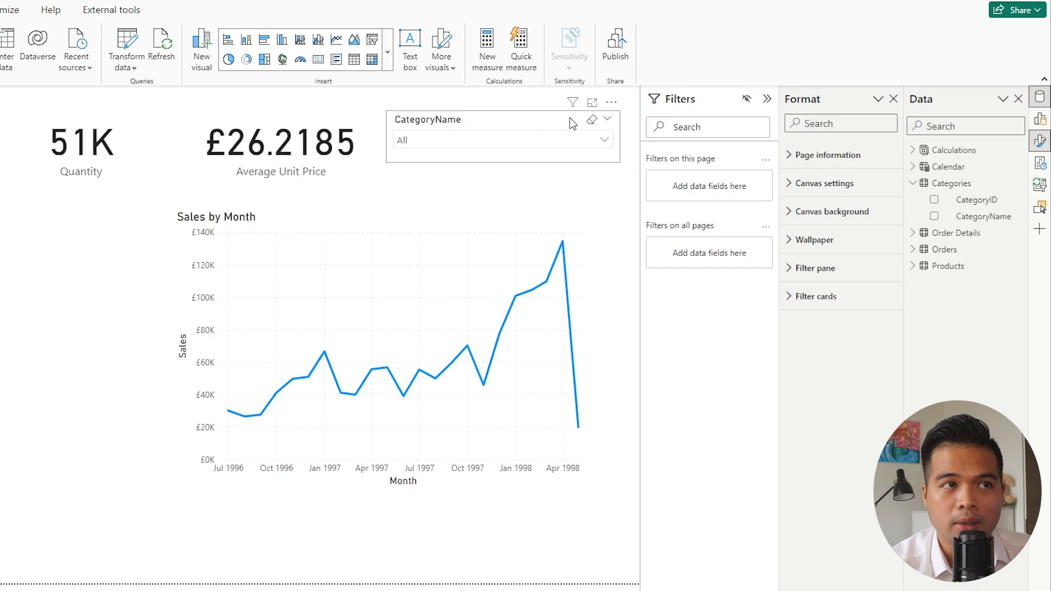
- Turn the CategoryName slicer's header icons off and back on
click(536, 118)
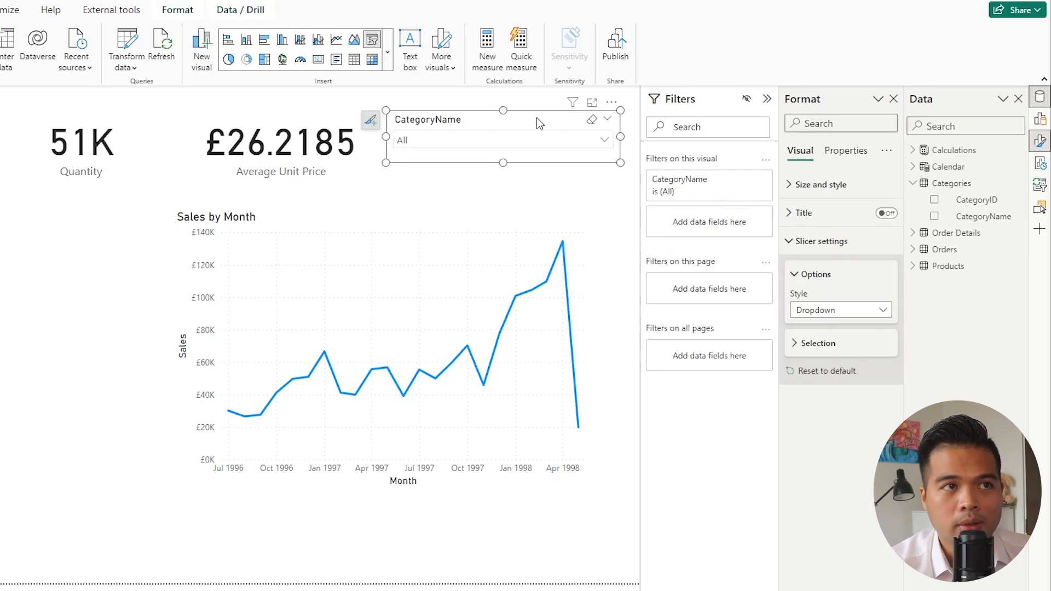
click(846, 151)
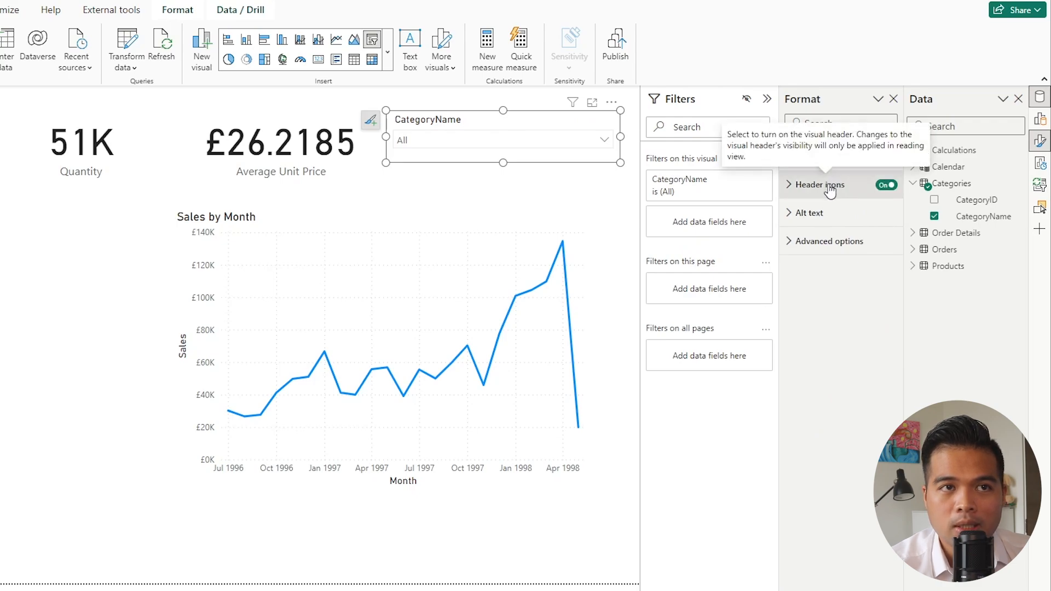
click(888, 186)
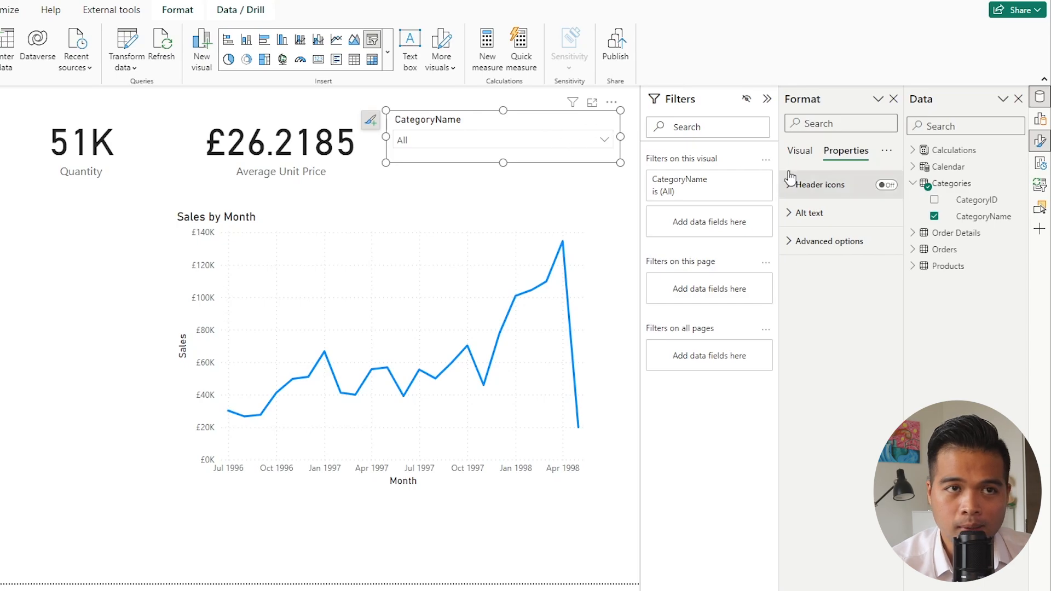
click(887, 185)
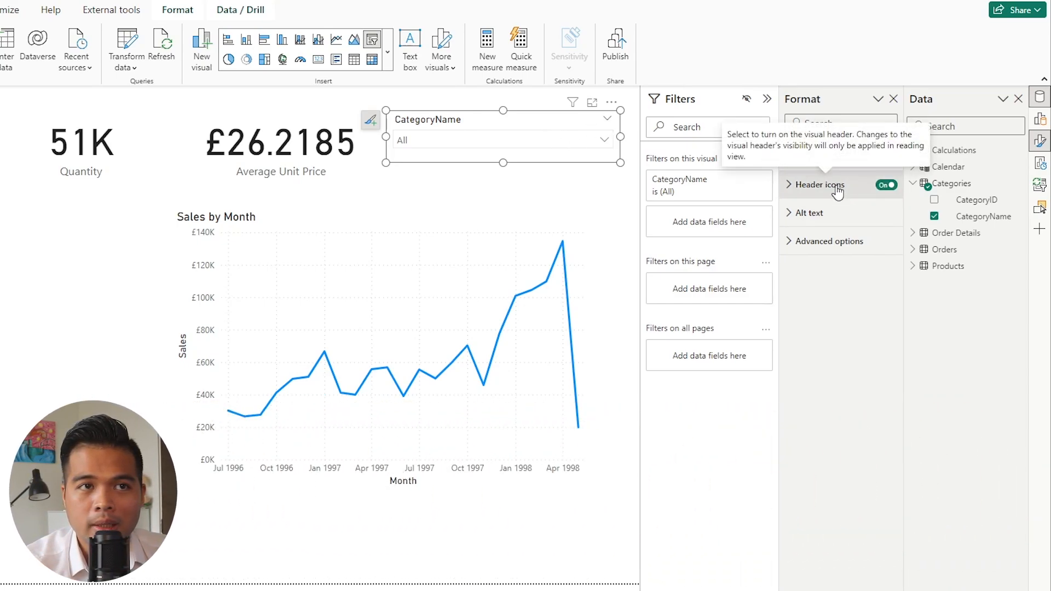
- Turn off the Pin and More options header icons for the CategoryName slicer
click(837, 189)
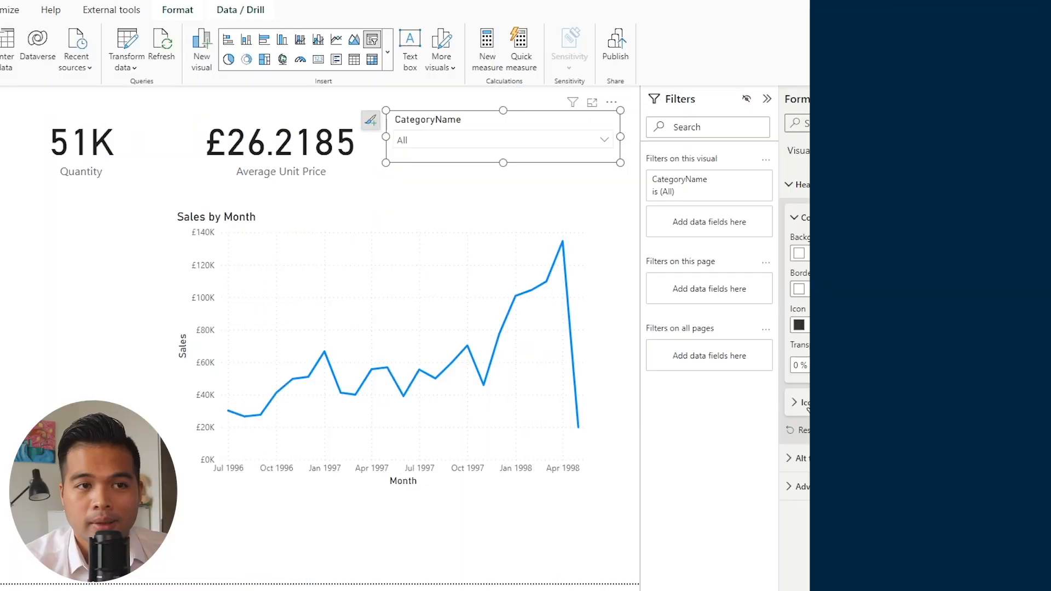
click(832, 406)
scroll(832, 408, down, 2)
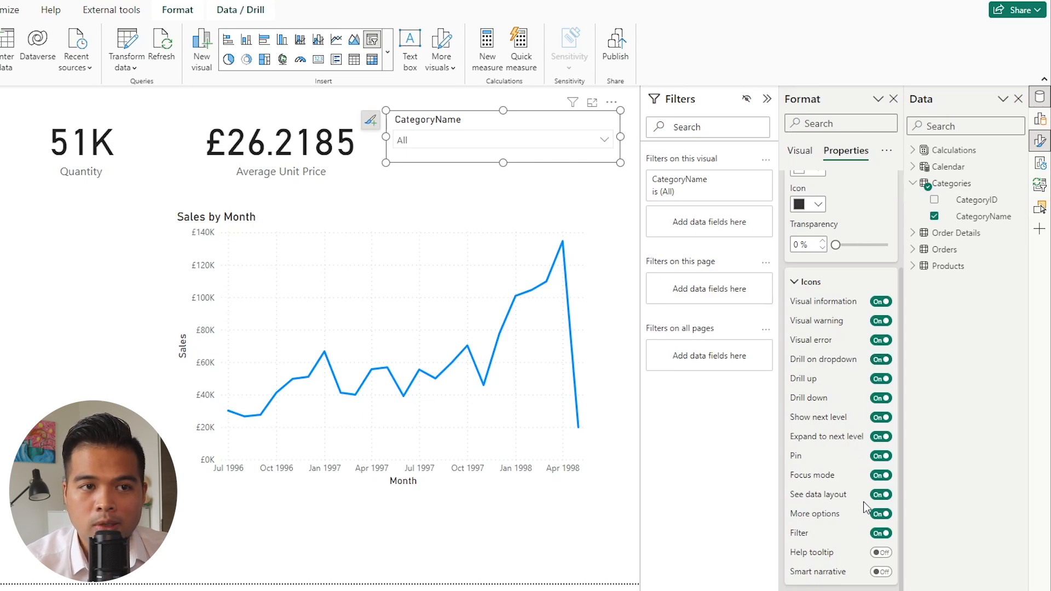
click(878, 457)
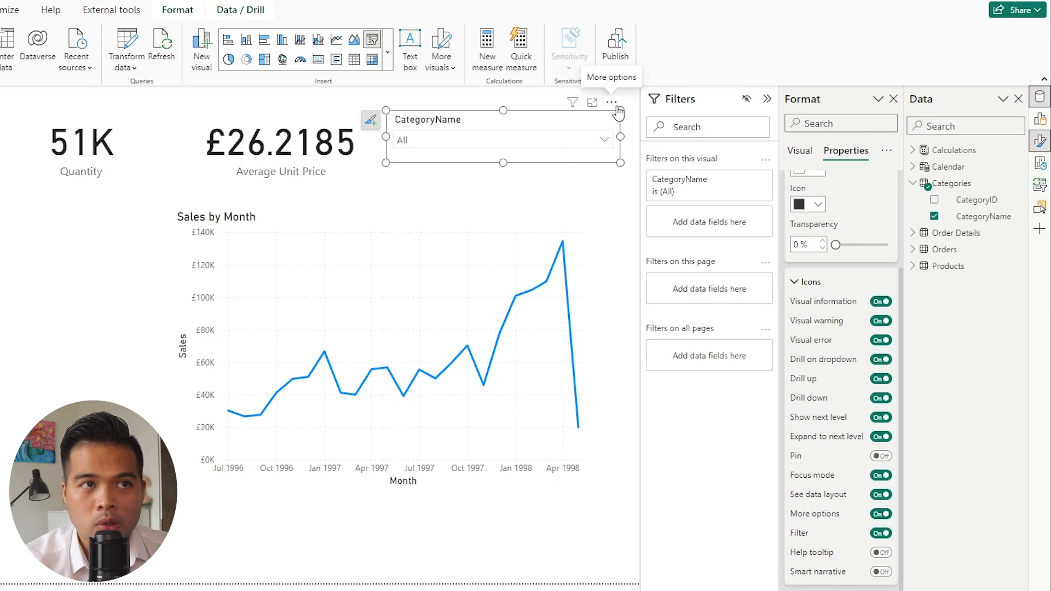
click(882, 515)
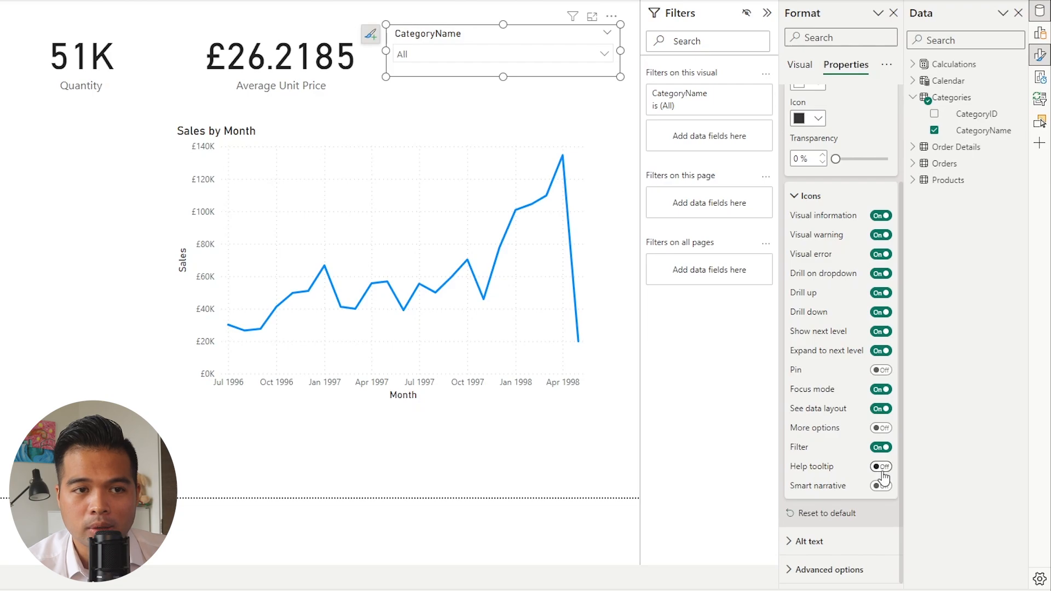
- Turn on the slicer's Help tooltip icon and review the help tooltip types and remaining header icon settings
click(881, 467)
scroll(852, 474, down, 1)
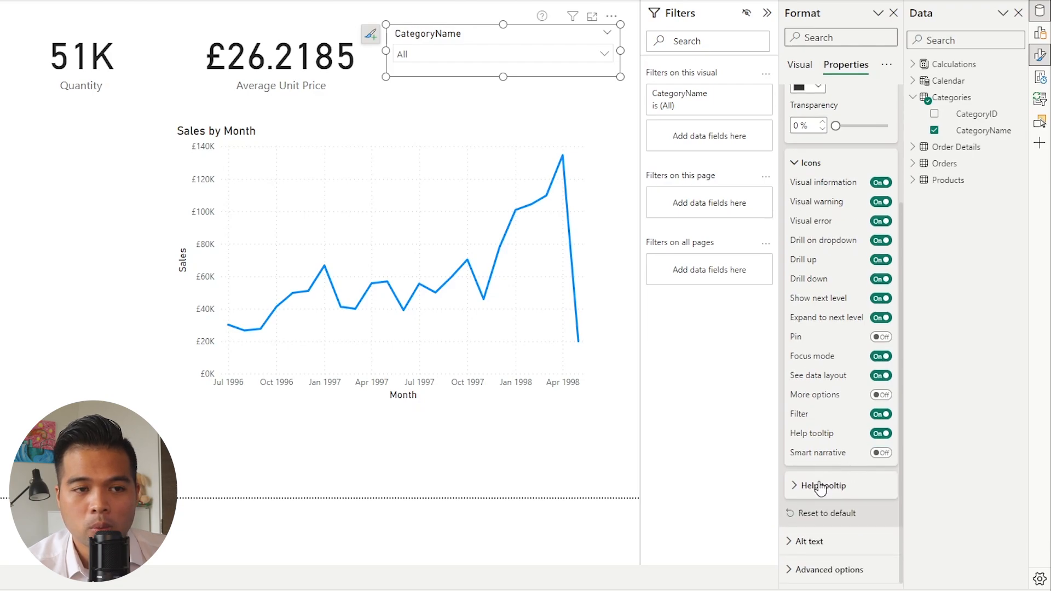
click(829, 487)
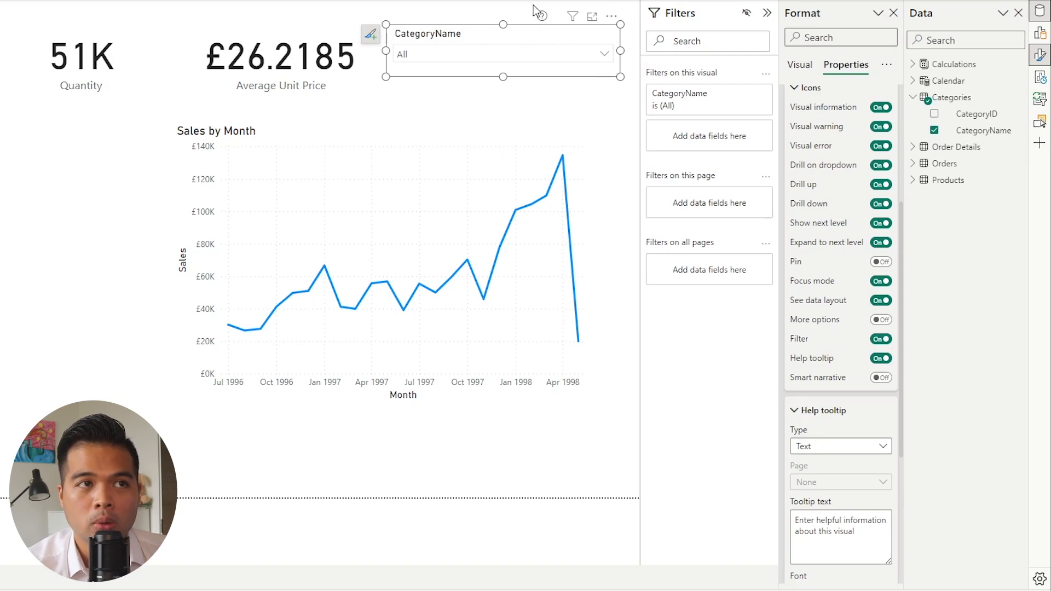
scroll(817, 444, down, 3)
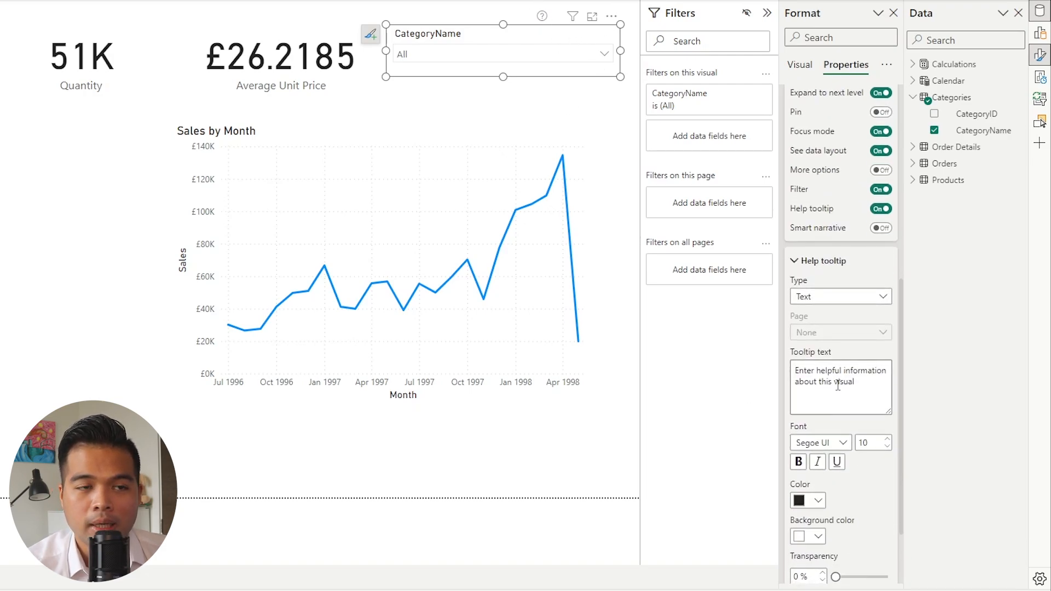
click(845, 298)
click(844, 299)
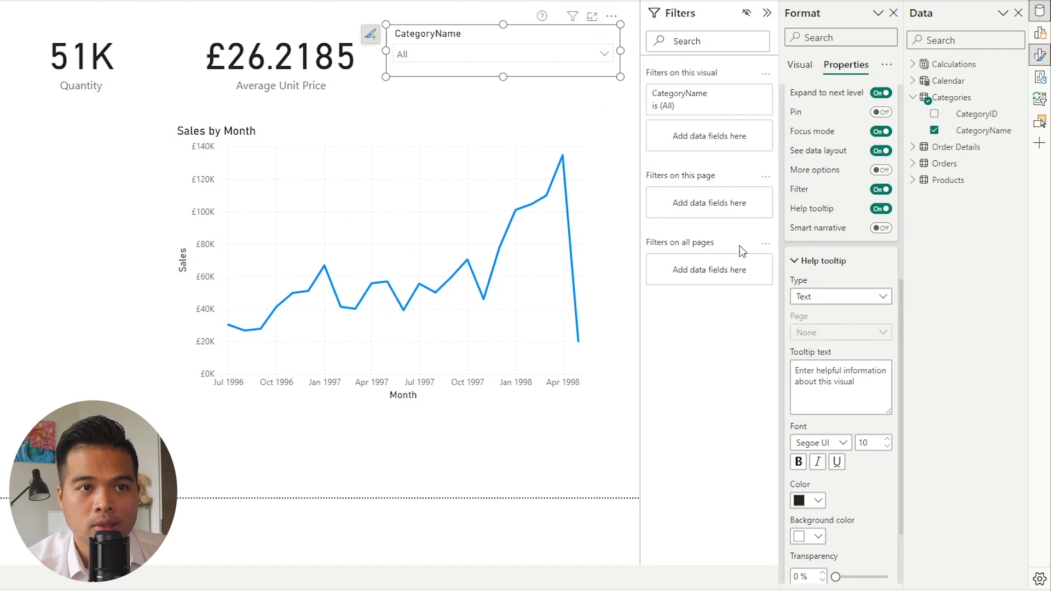
click(840, 300)
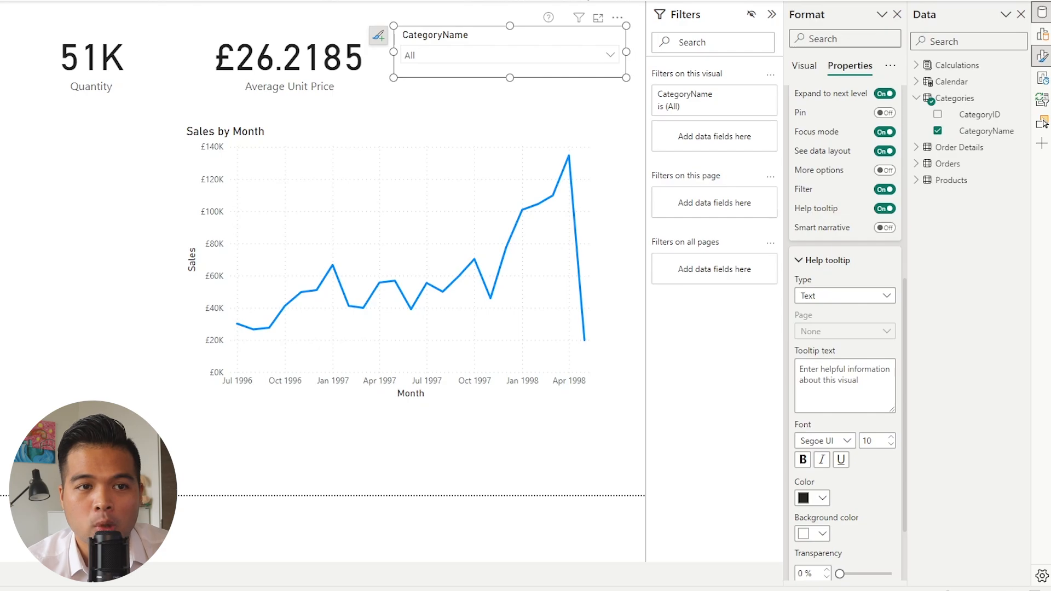
scroll(863, 319, up, 4)
scroll(843, 519, down, 5)
scroll(814, 251, up, 8)
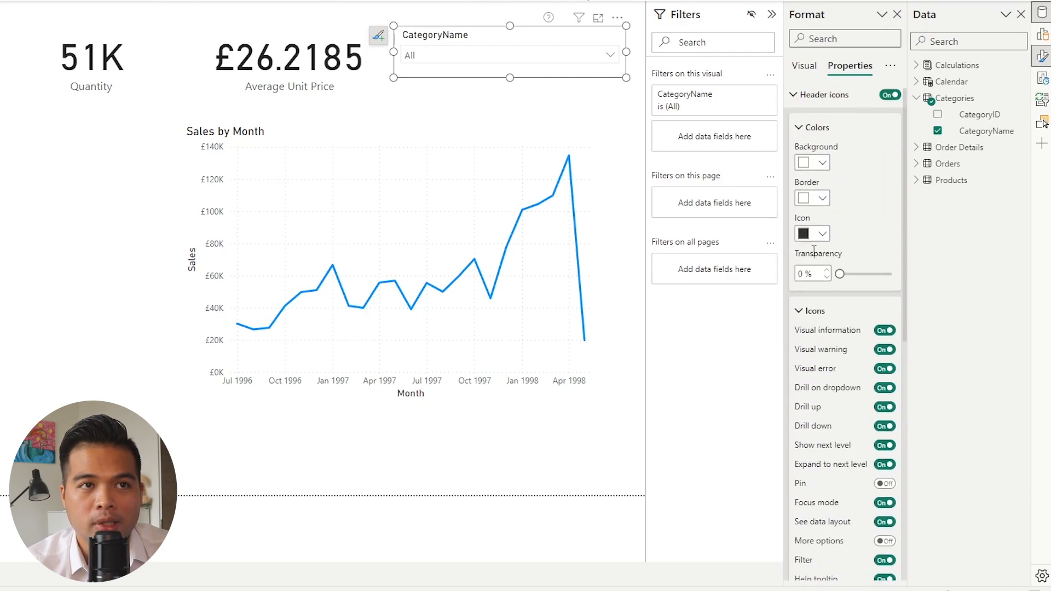
click(816, 101)
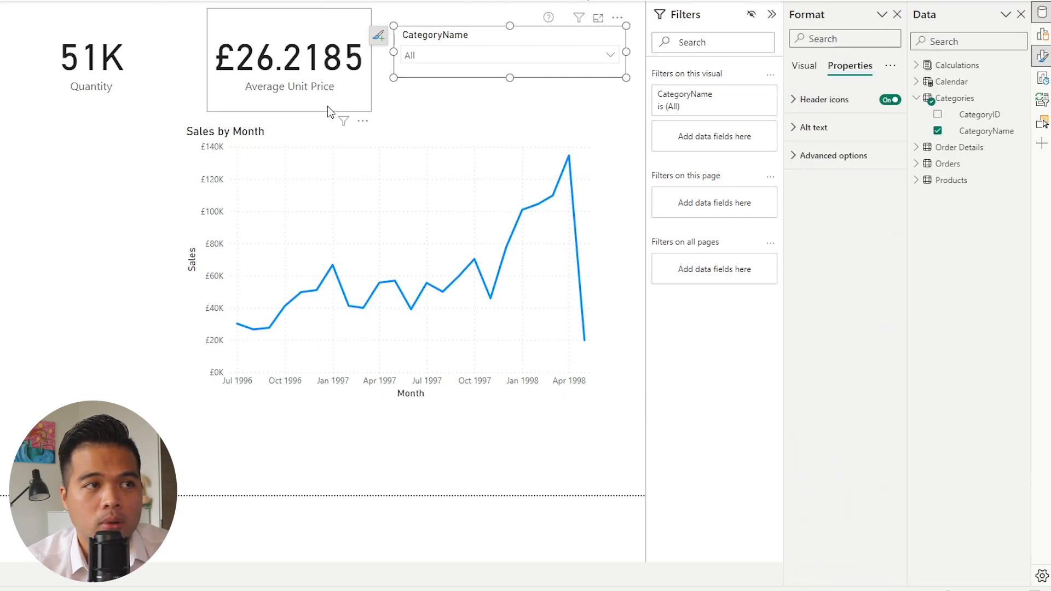
- Examine the tooltip on the Sales by Month chart and its Type and Page options in the tooltip settings
click(290, 129)
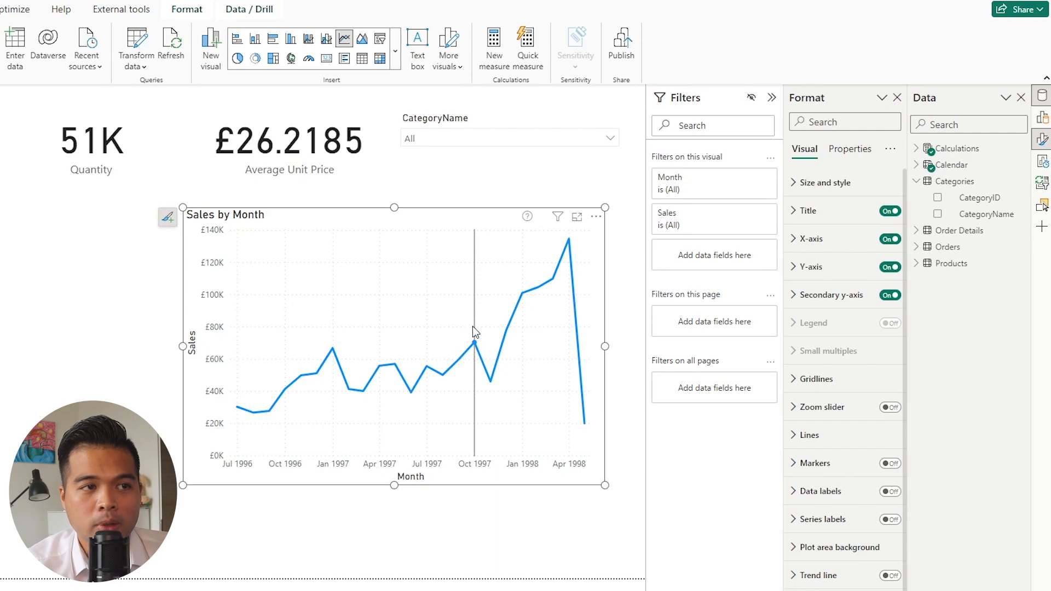
mouse_move(492, 330)
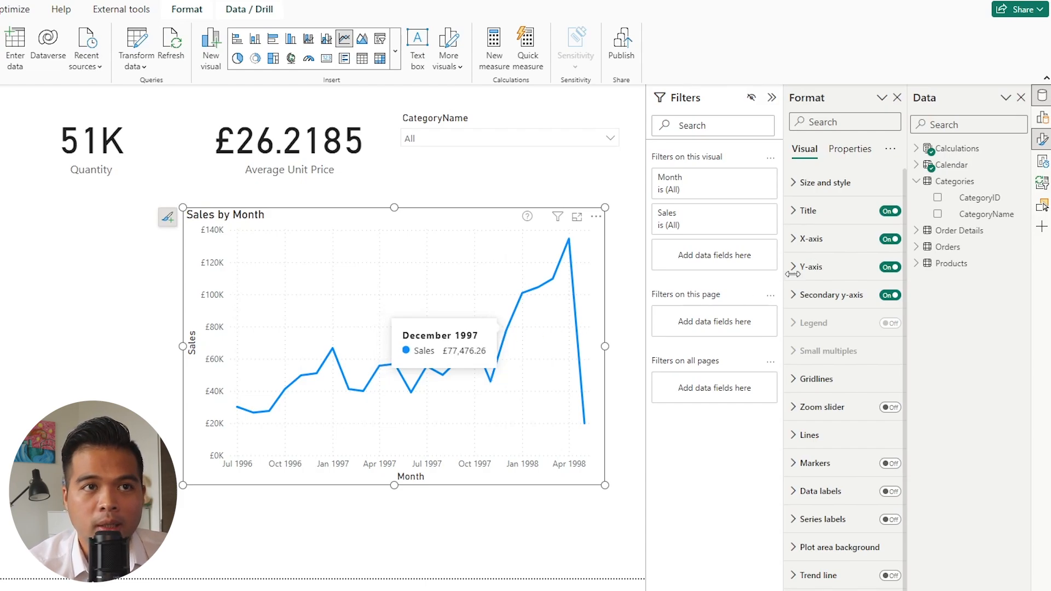
click(847, 159)
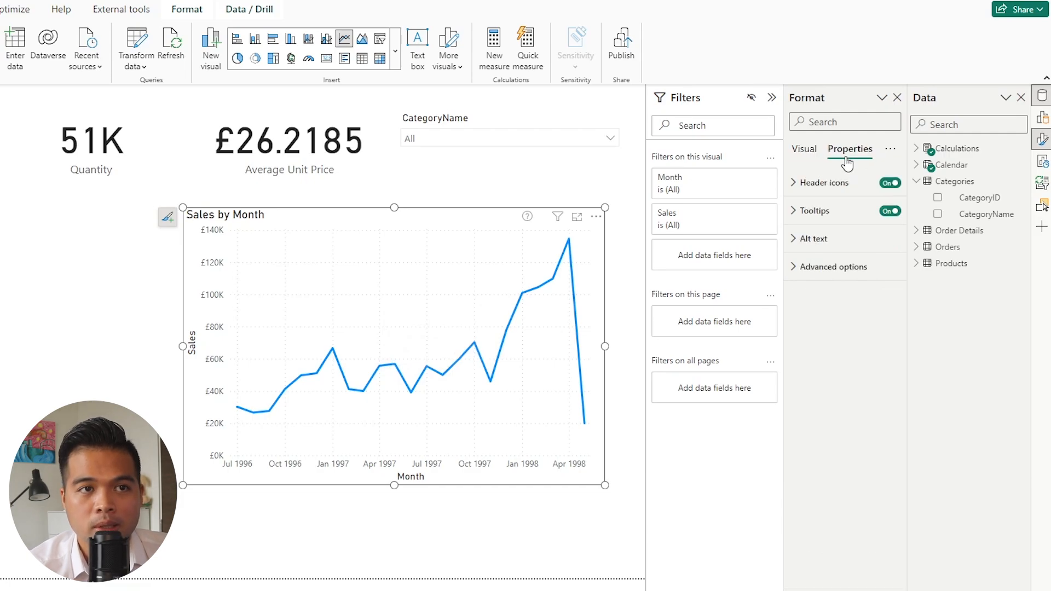
click(814, 218)
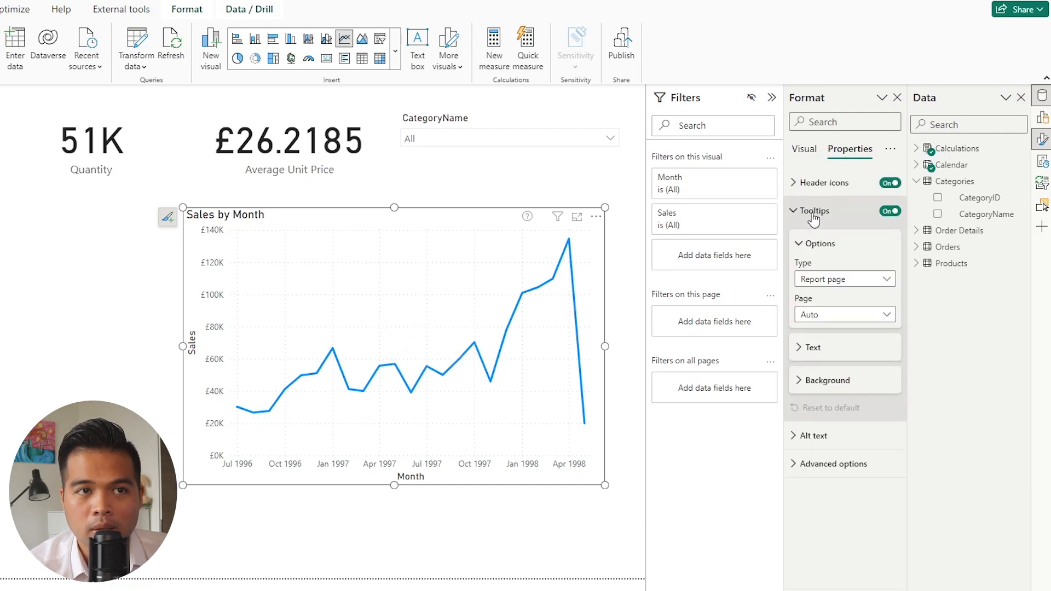
click(831, 316)
click(844, 279)
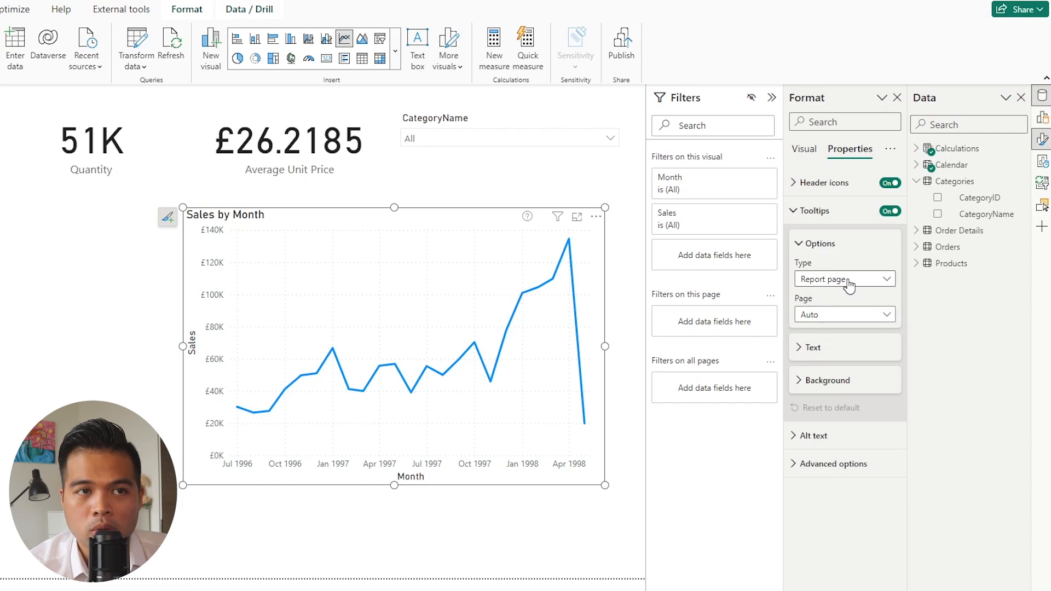
- Check the Sales by Month chart's default tooltip and the Page choices available for its report page tooltip
click(844, 312)
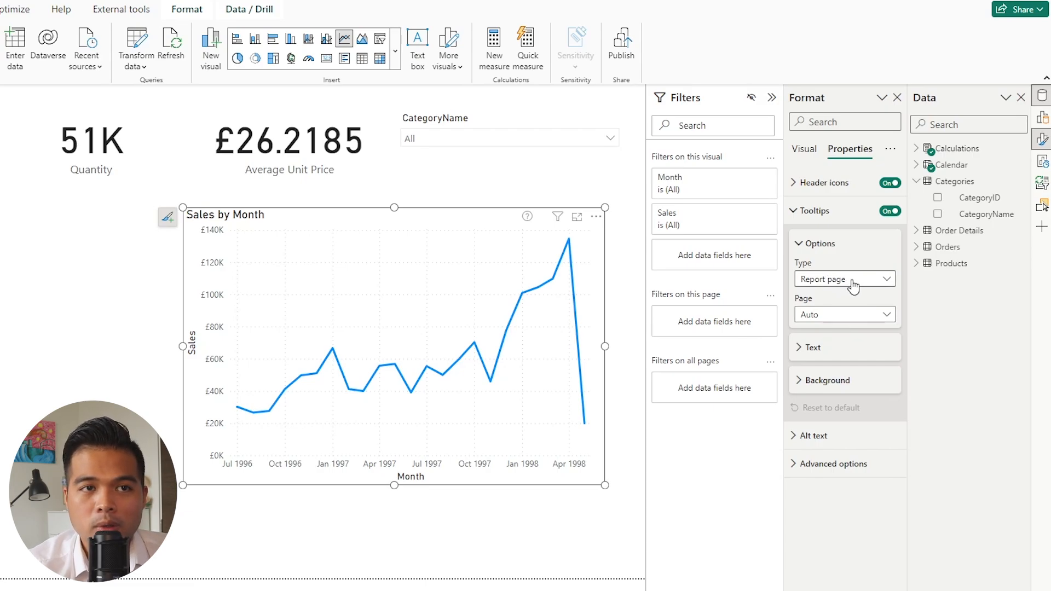
mouse_move(527, 351)
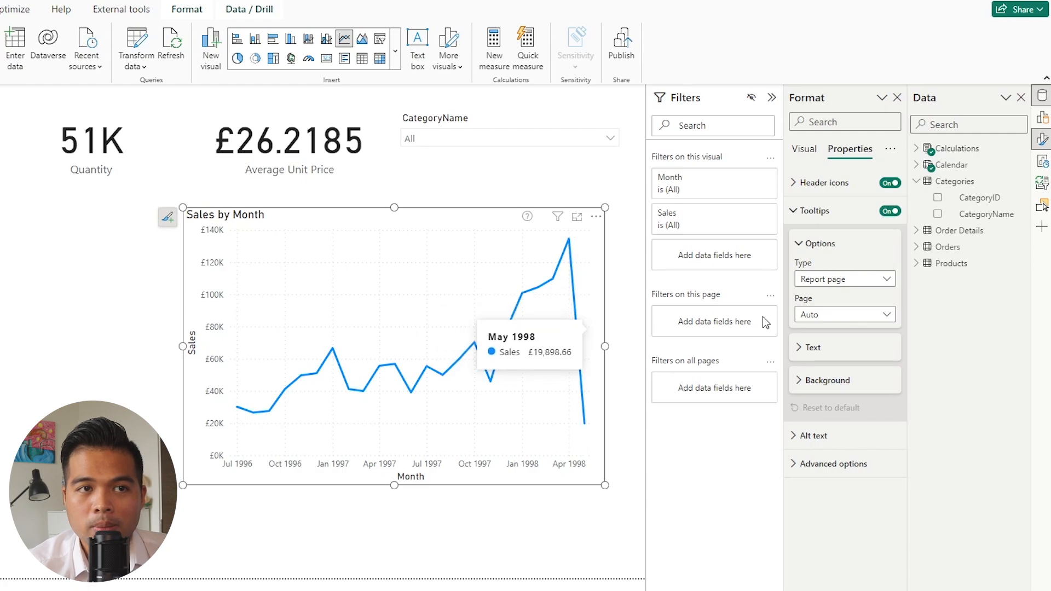
click(837, 316)
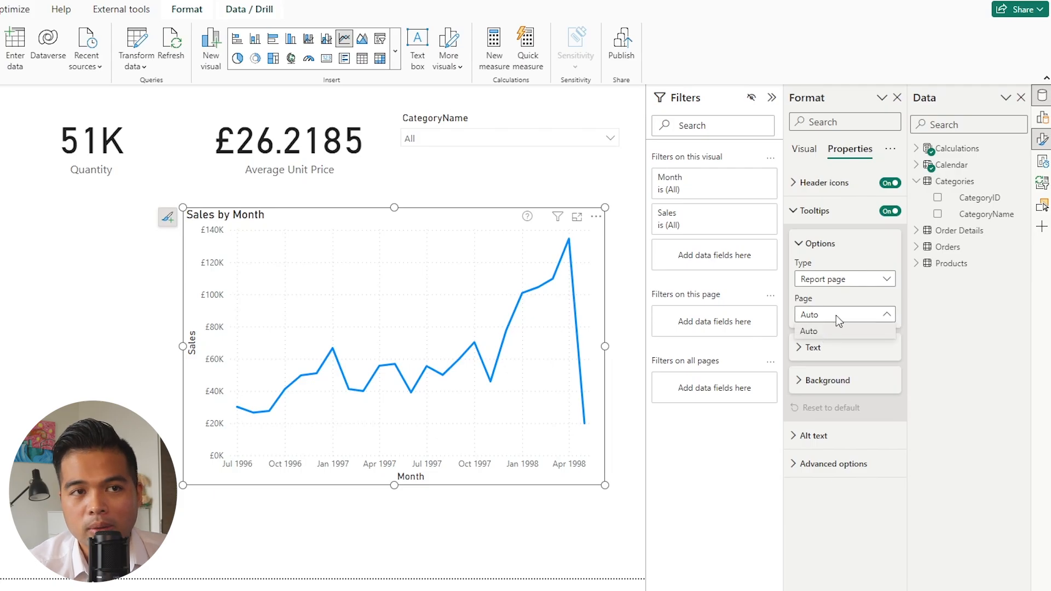
click(836, 316)
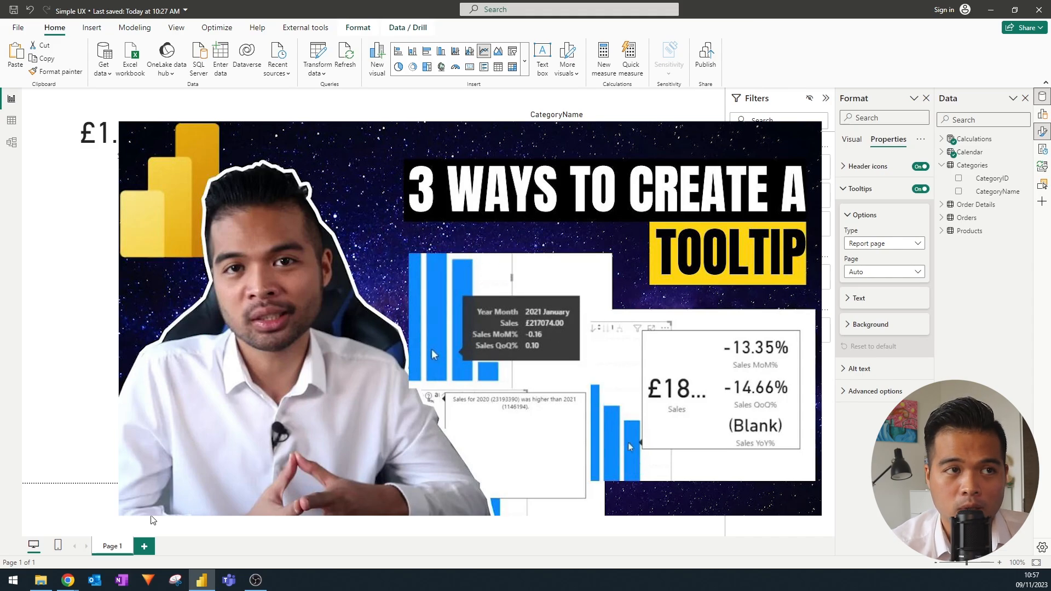
- Add a new report page and set its page type to Tooltip
click(146, 554)
click(855, 152)
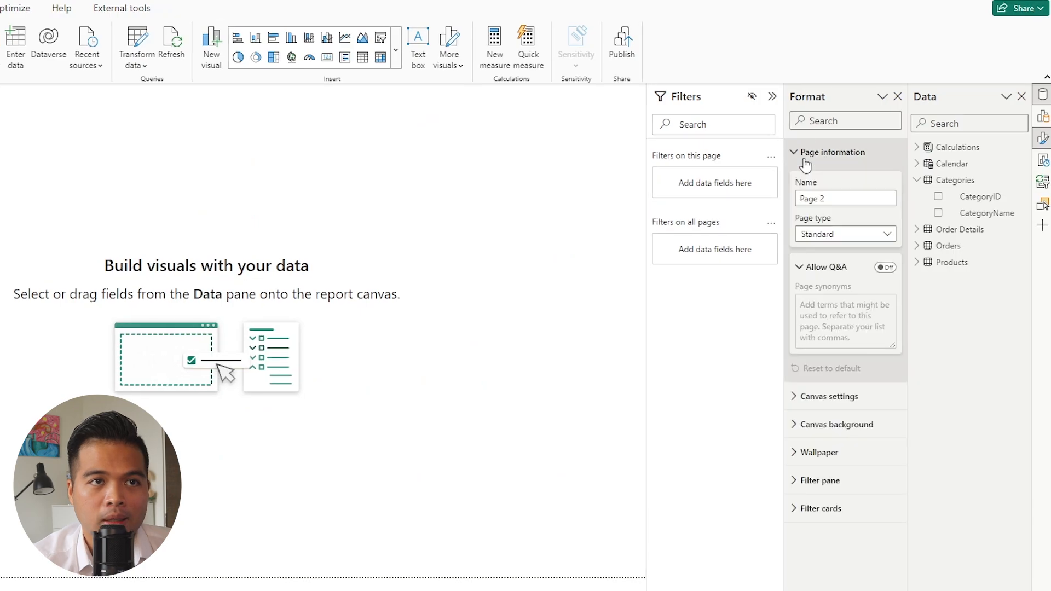
click(832, 234)
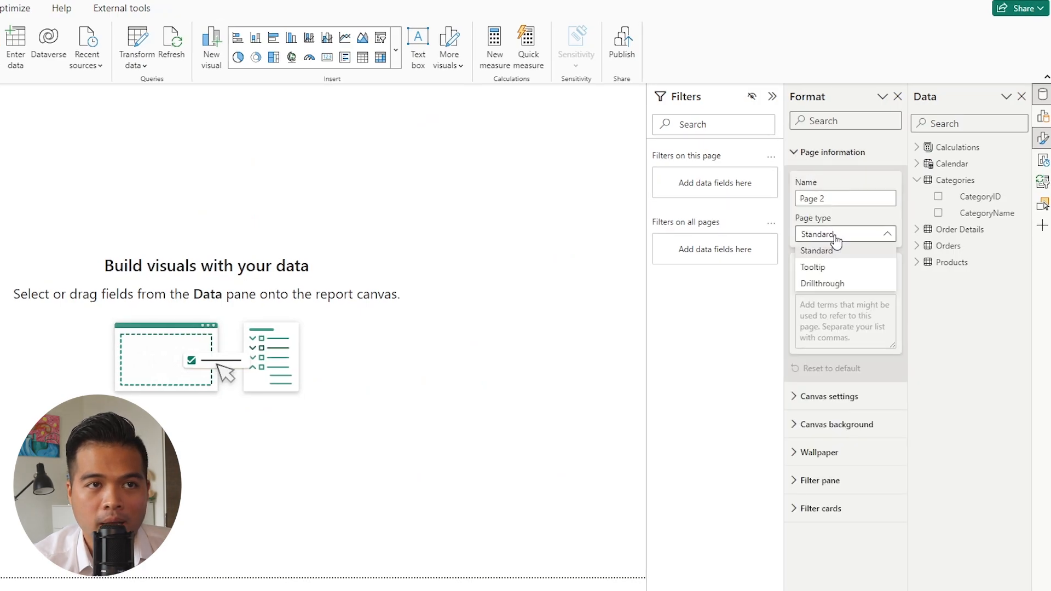
click(824, 268)
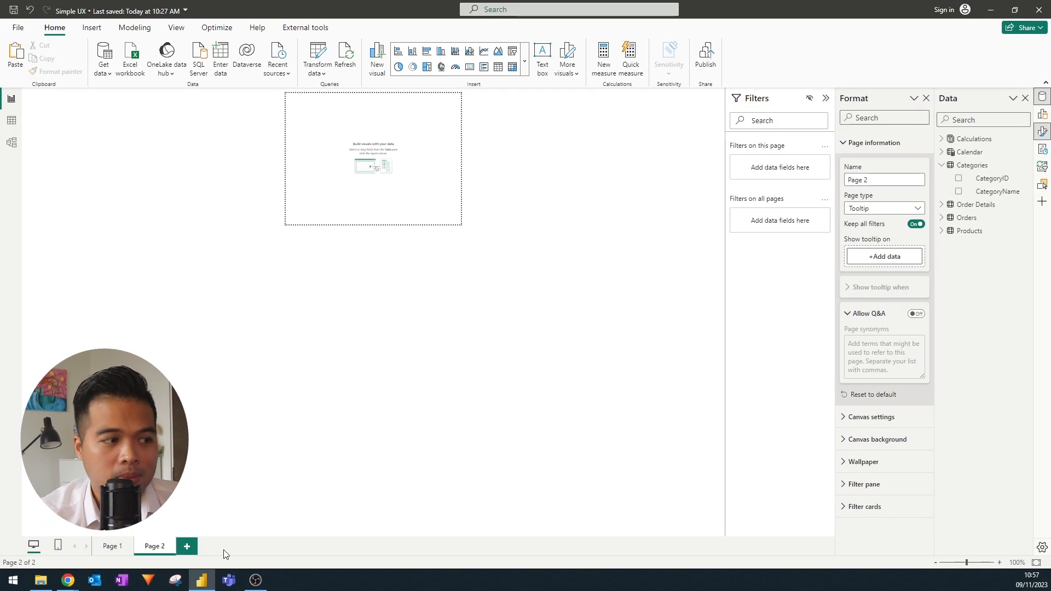
- Return to Page 1 and review the Page choices in the Sales by Month chart's tooltip options
click(109, 547)
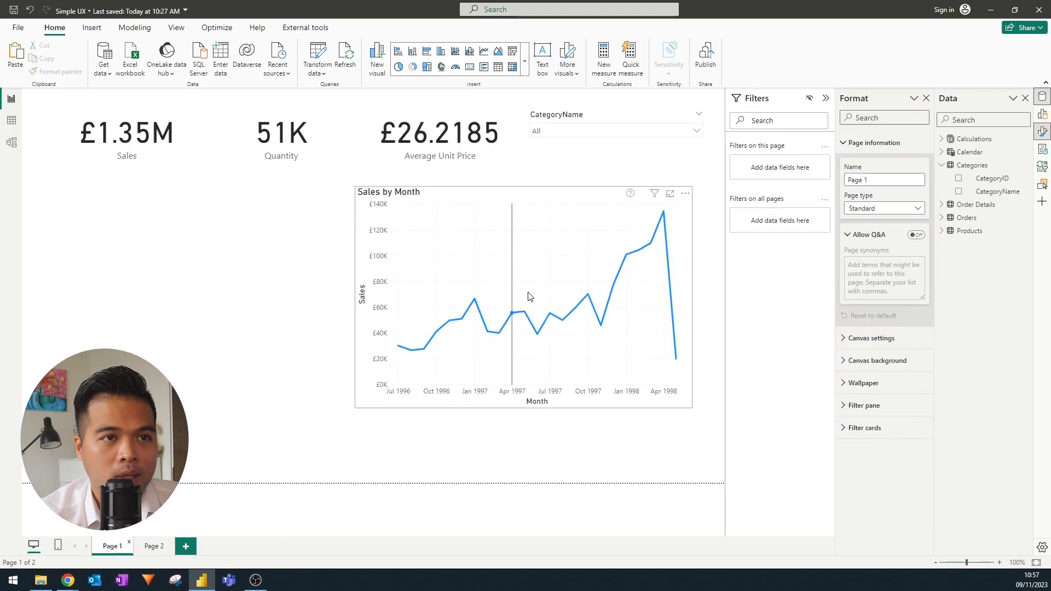
click(546, 196)
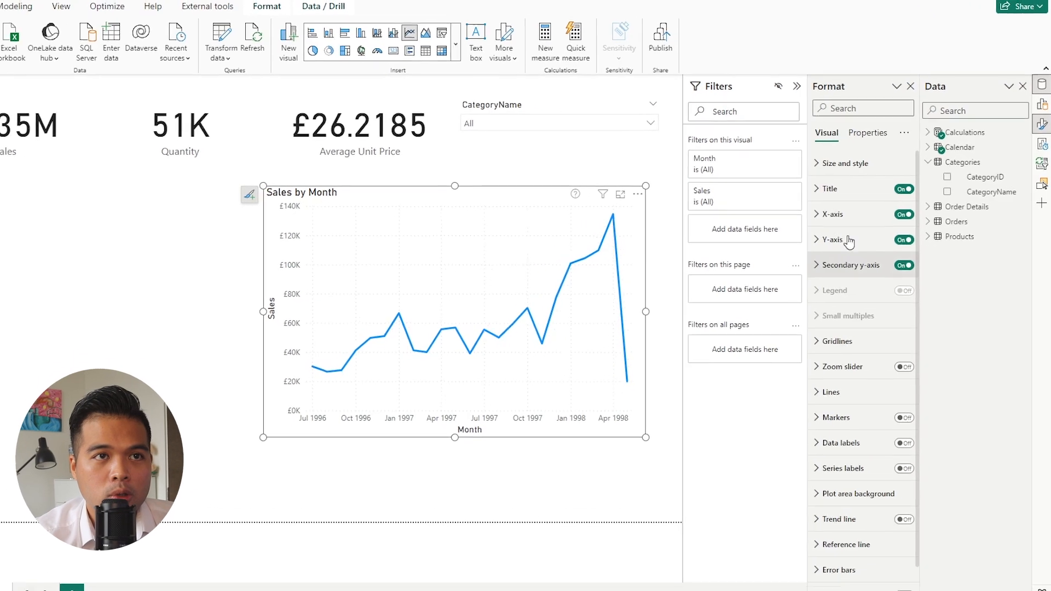
click(868, 132)
click(864, 191)
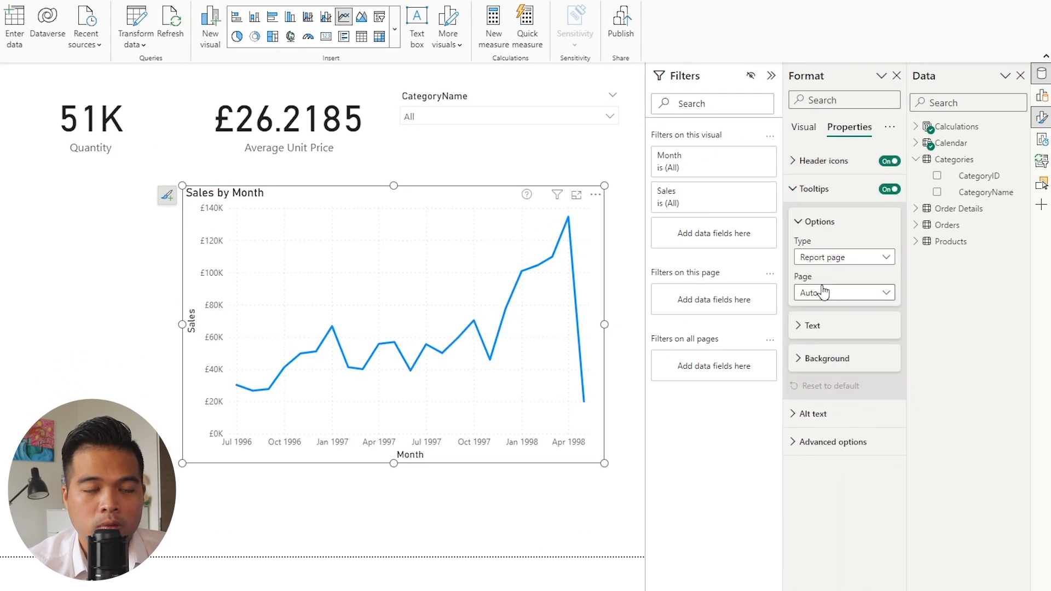
click(843, 281)
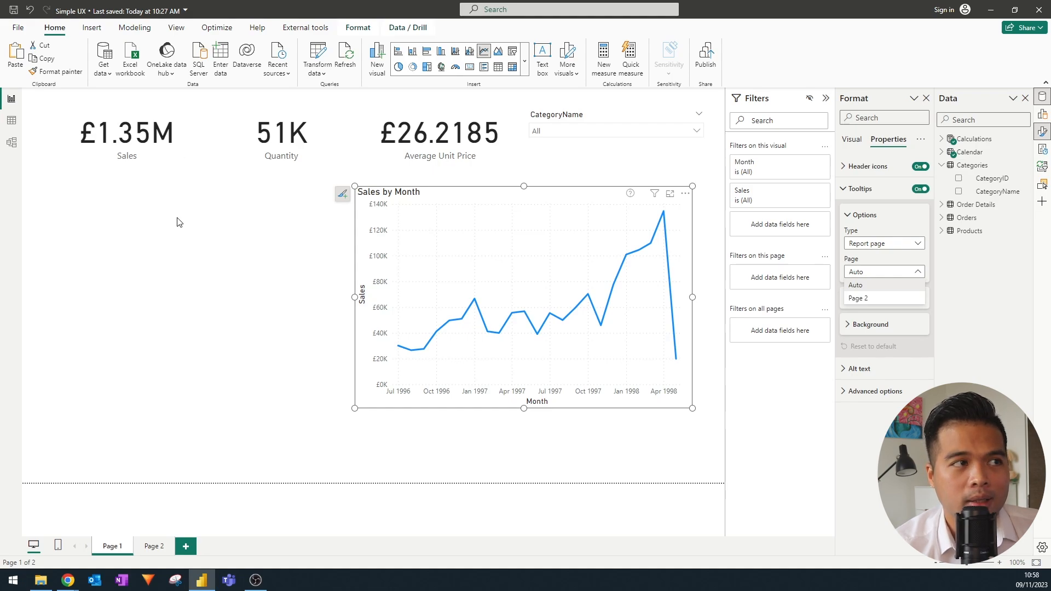
click(163, 154)
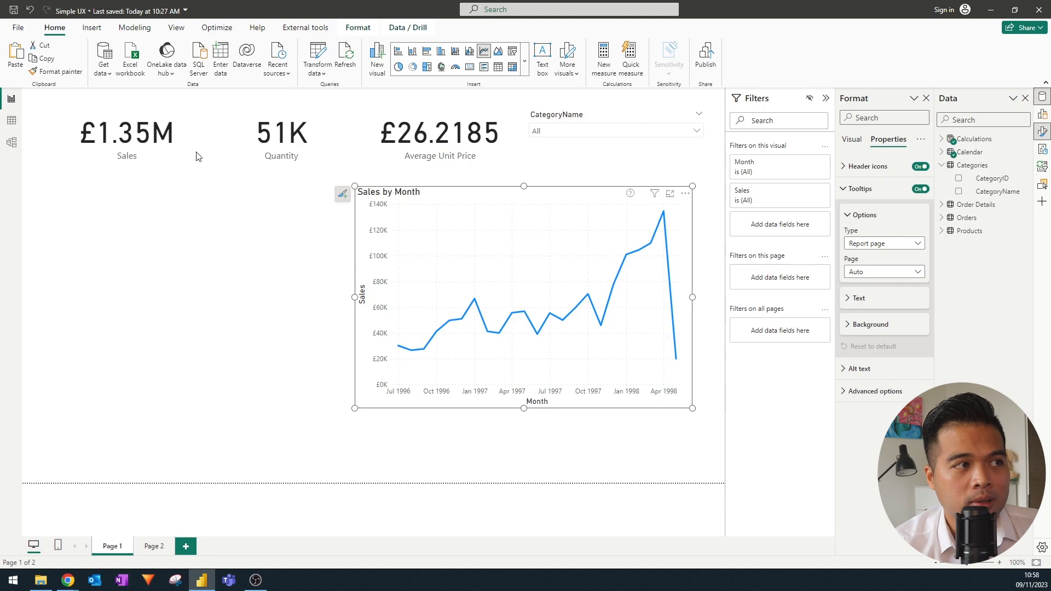
- Reorder Page 1's tab order to Sales card, Quantity card, Average Unit Price card, slicer, and Sales by Month chart
click(146, 145)
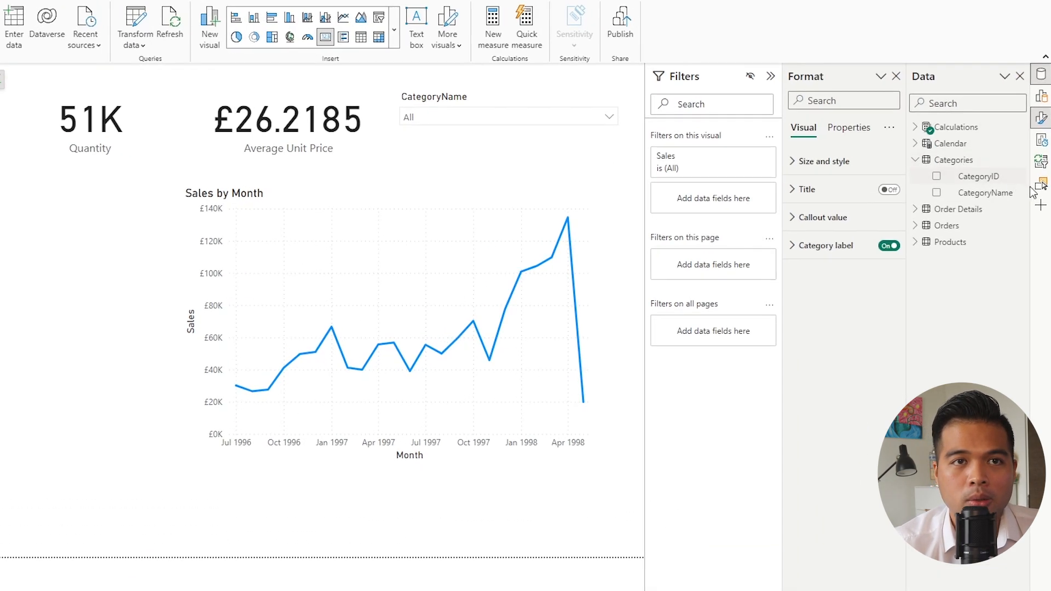
click(1036, 191)
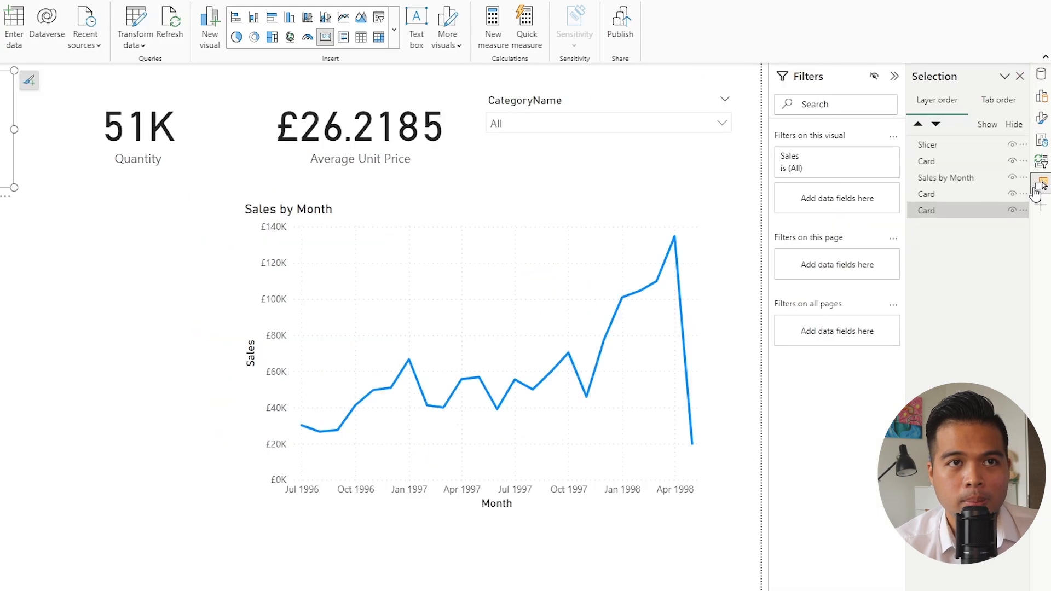
click(1005, 102)
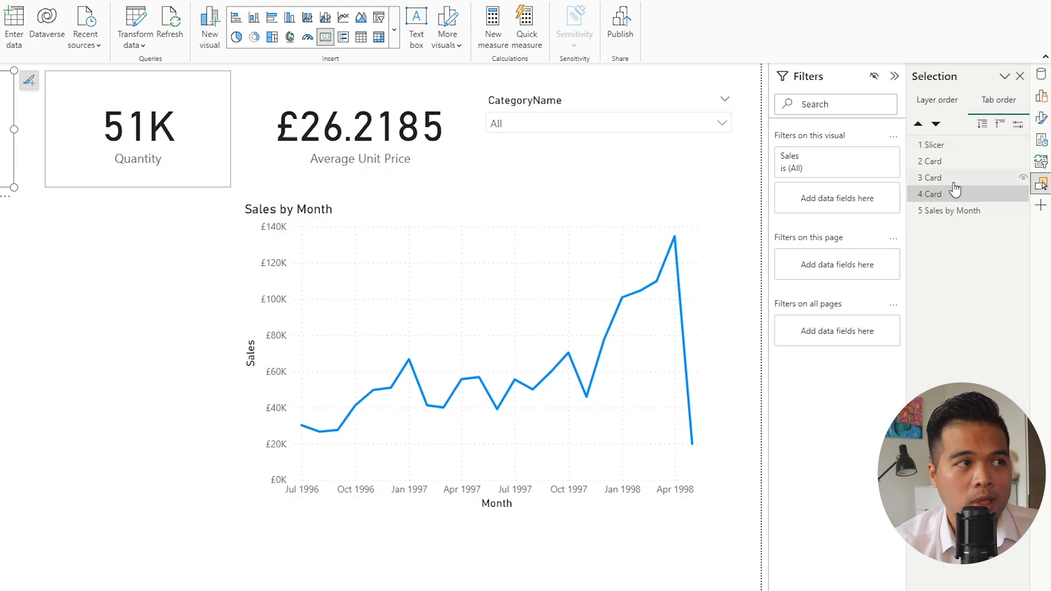
drag(951, 197, 951, 154)
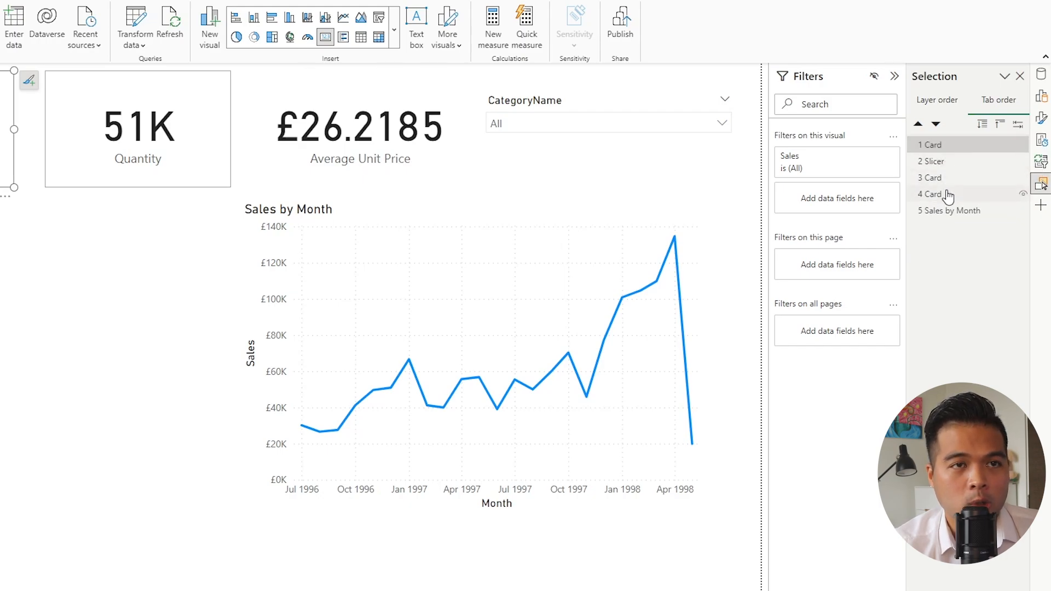
drag(948, 194, 962, 170)
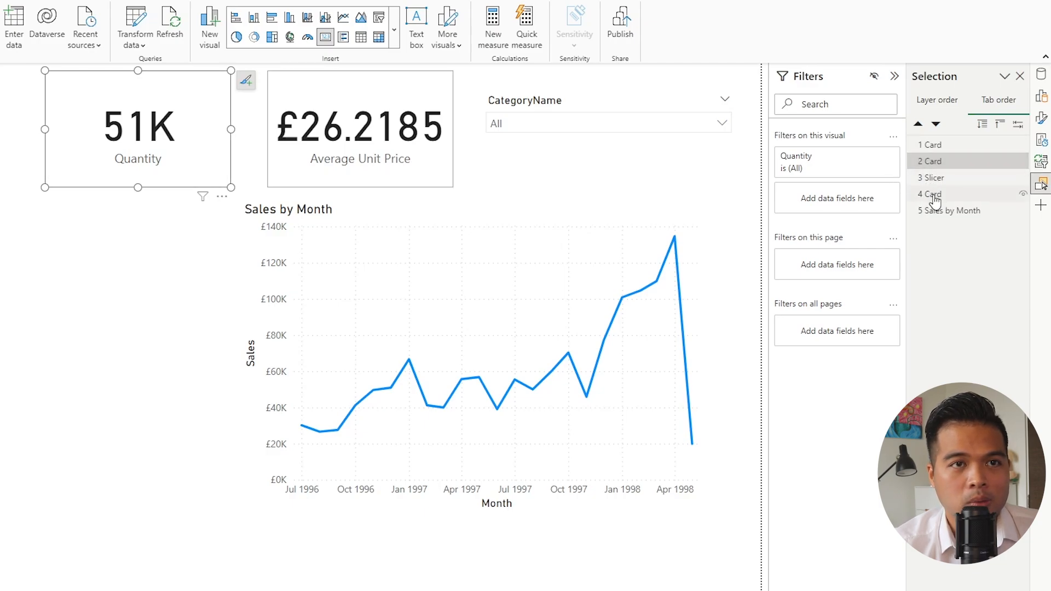
drag(934, 194, 944, 181)
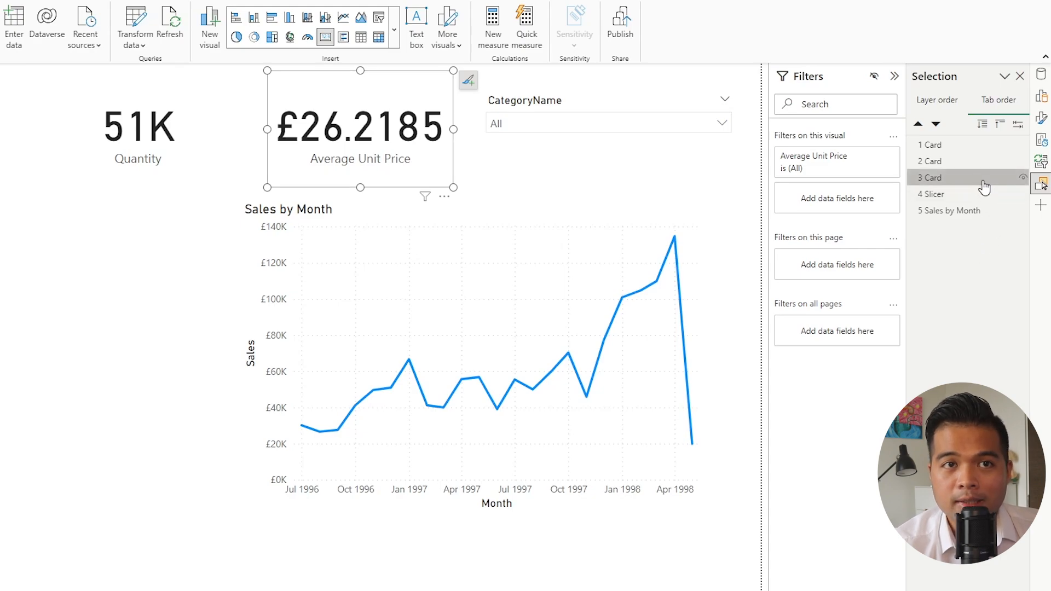
click(1022, 179)
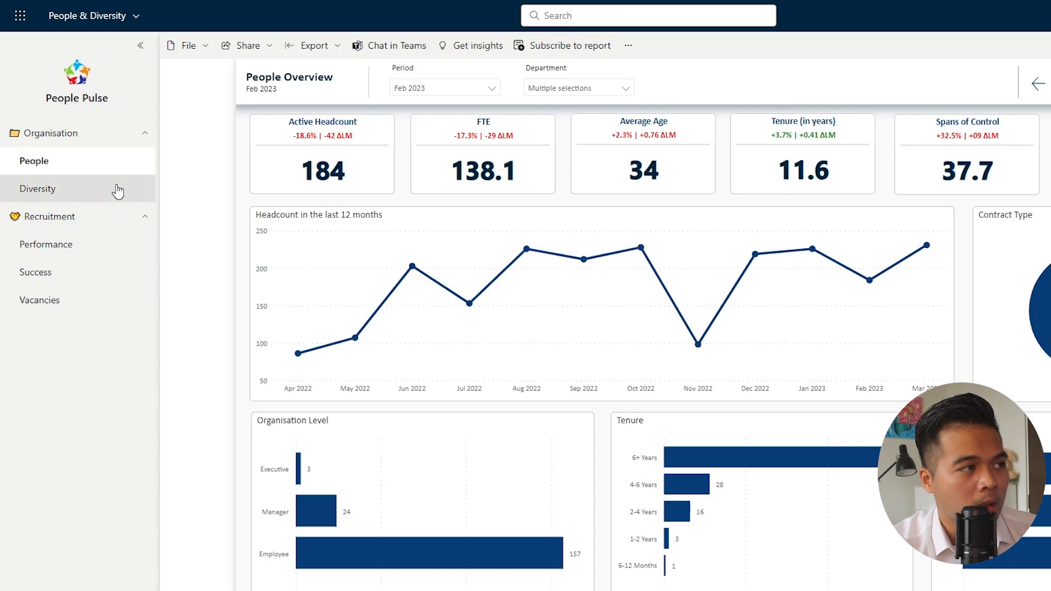
- Switch to the People Pulse app in the Power BI service, view the Recruitment Performance page and open its sharing options
click(70, 252)
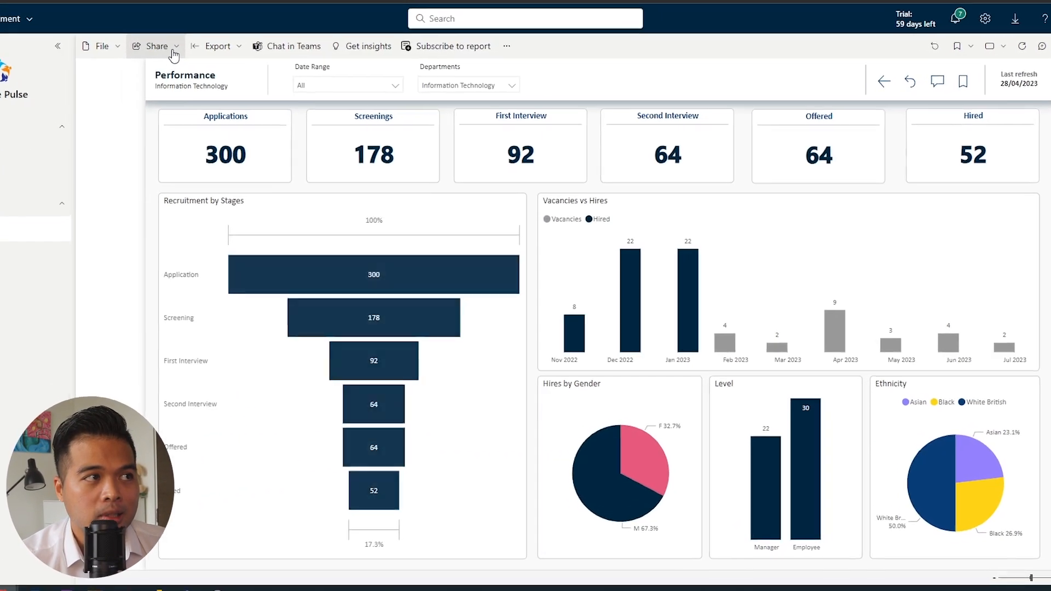
click(202, 97)
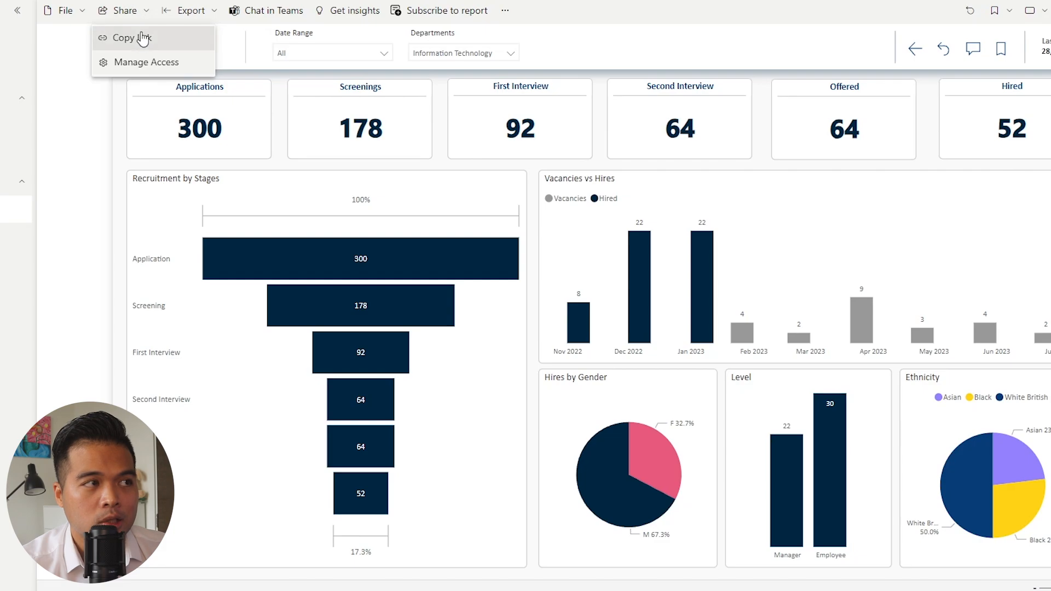